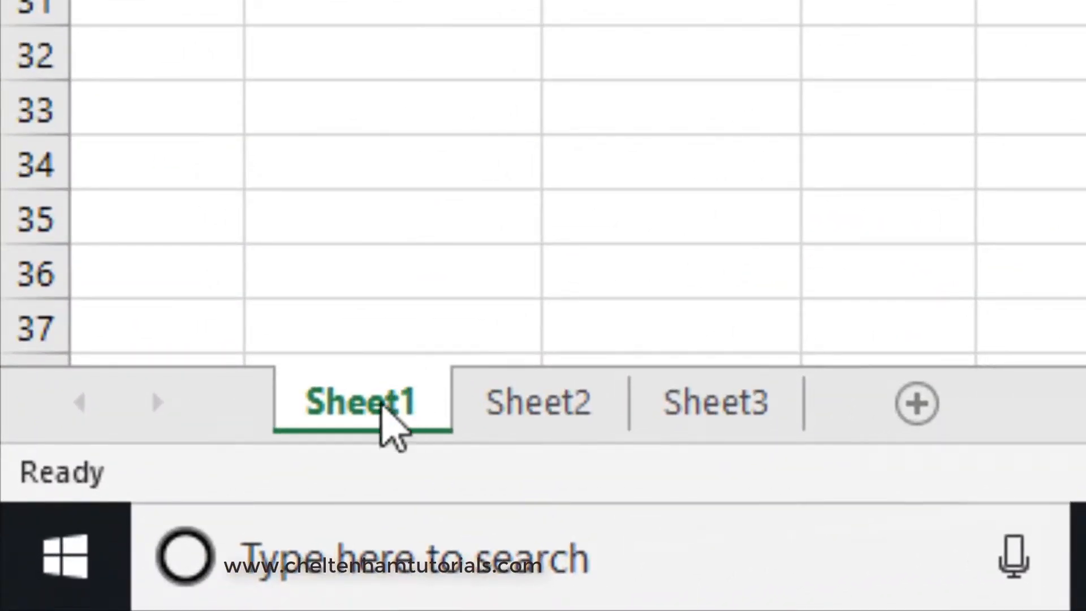
View the Sheet2 and Sheet3 worksheets, and return to Sheet1
click(529, 406)
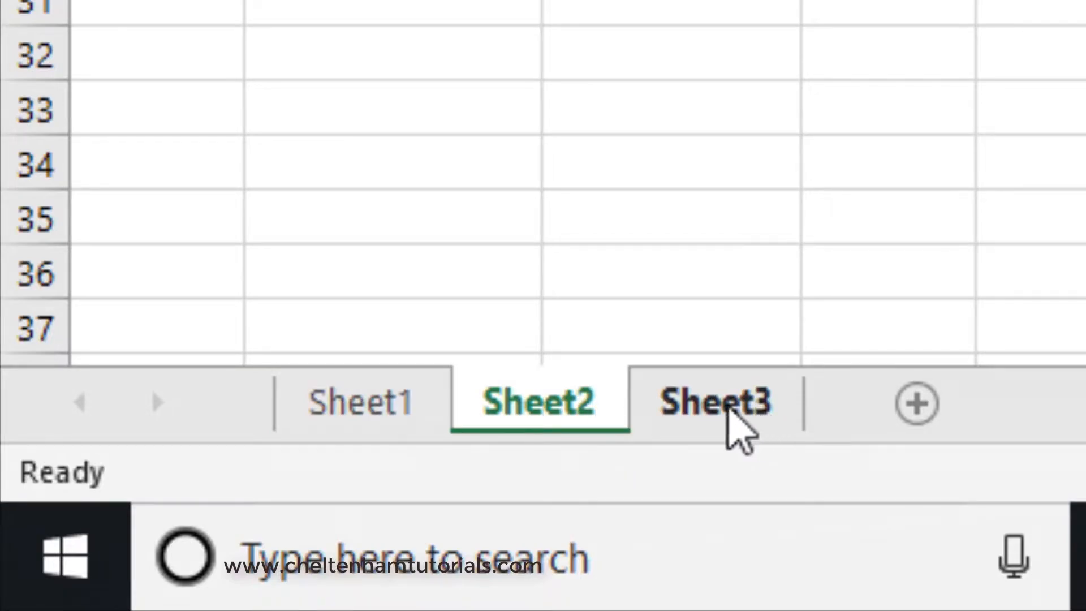
click(735, 425)
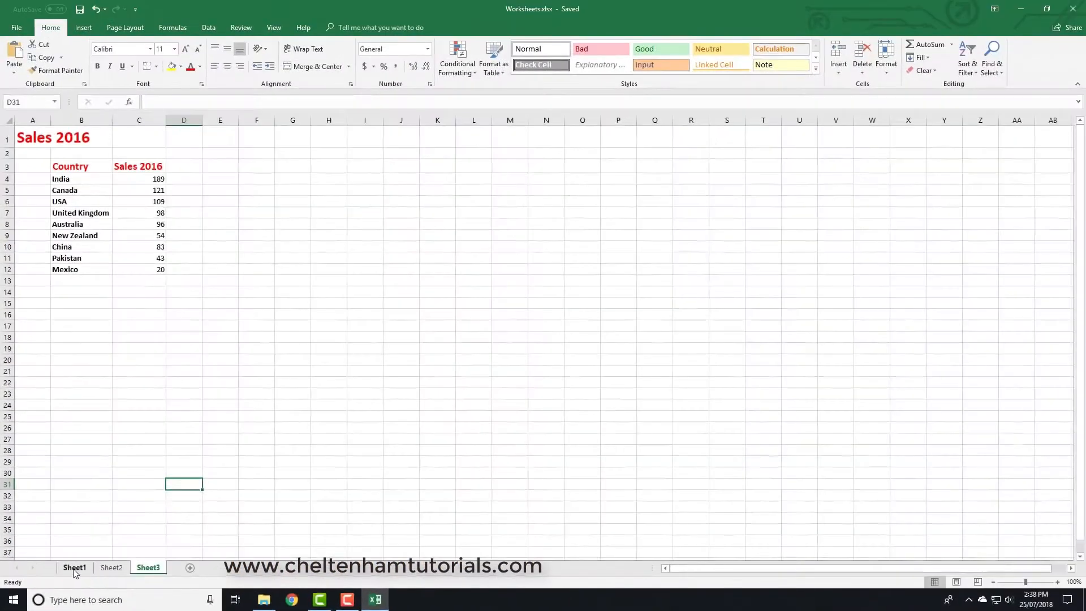
click(75, 569)
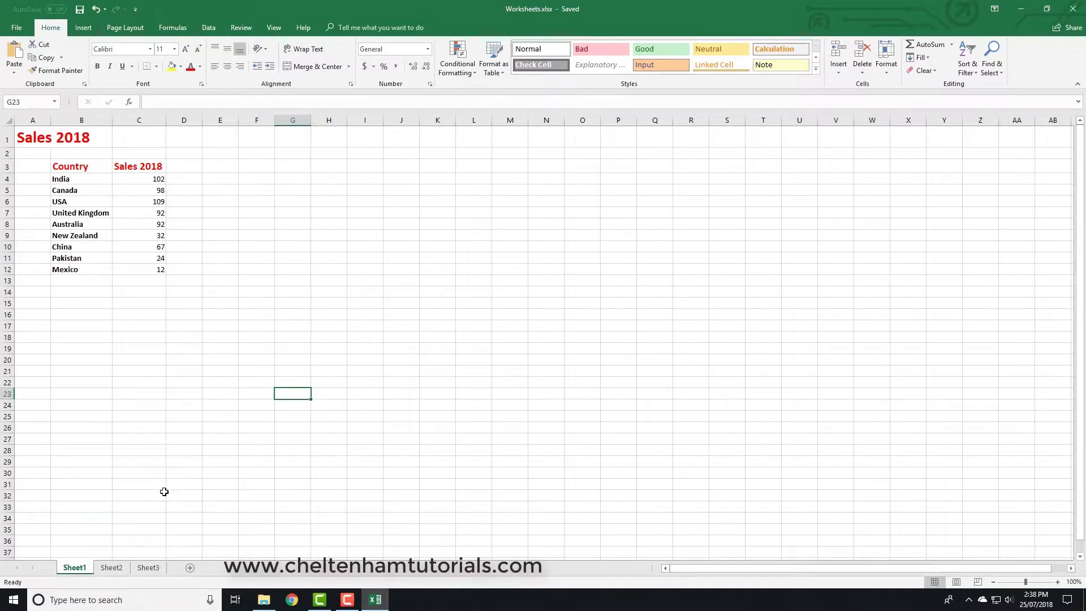
click(174, 457)
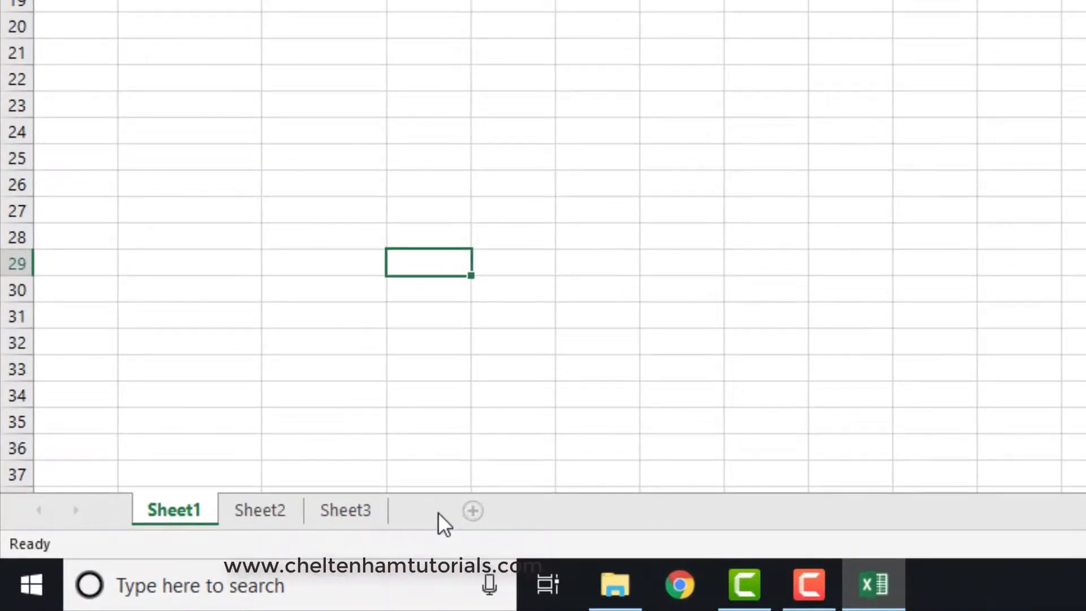
Add a new worksheet to the workbook and move it to the end of the sheet order, after Sheet3
click(473, 511)
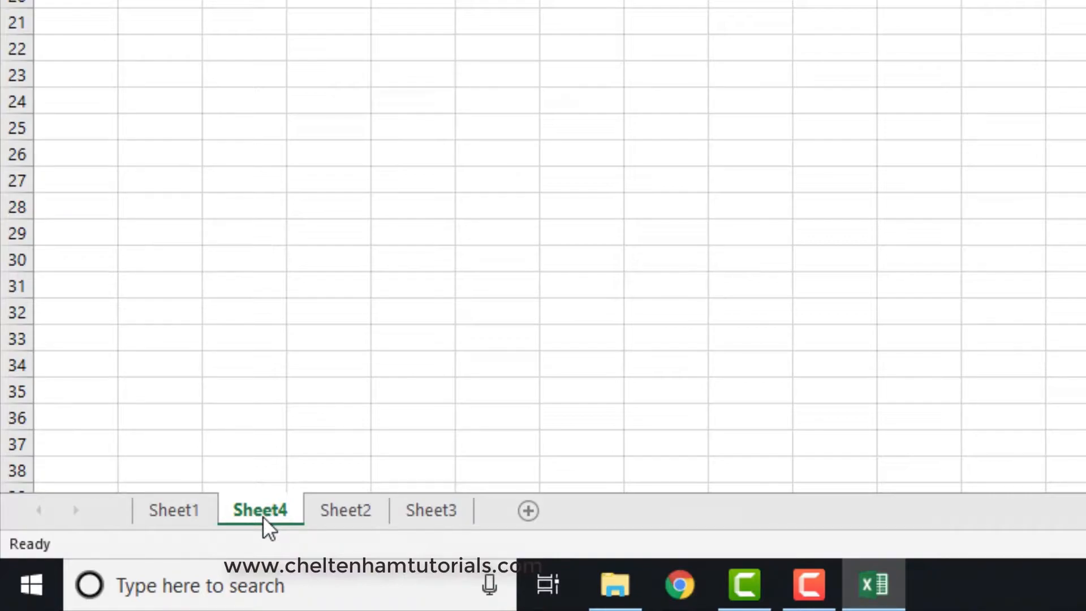
drag(423, 524, 483, 524)
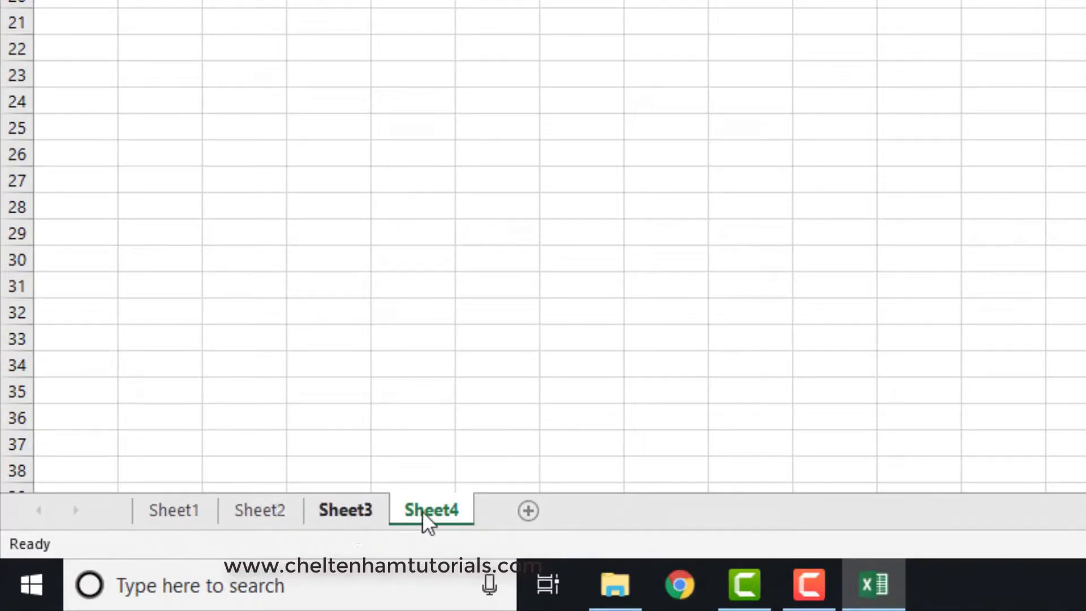
click(428, 338)
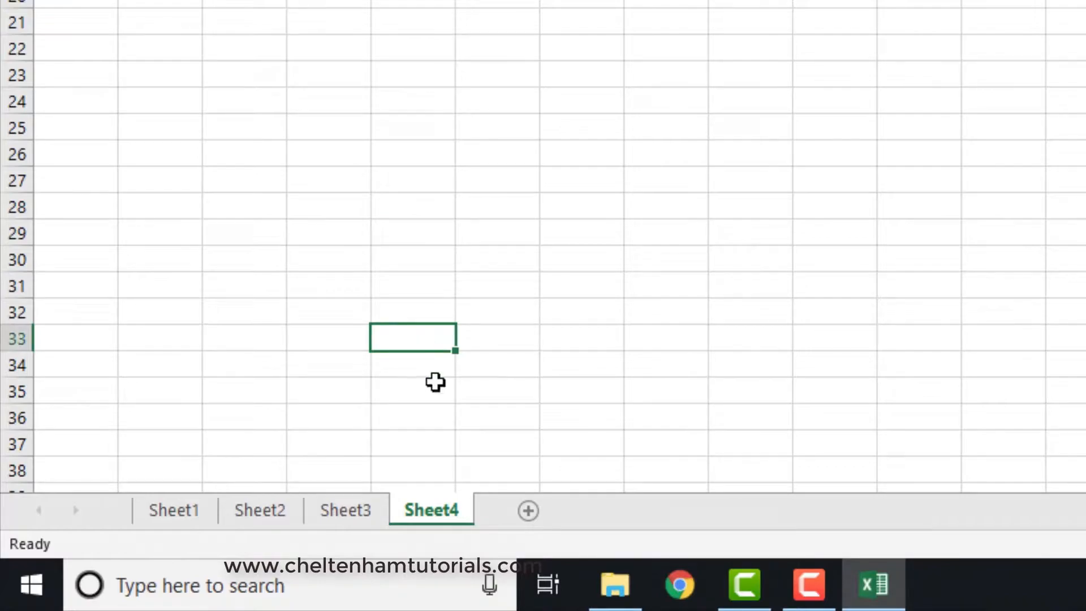
Reposition Sheet4 between Sheet1 and Sheet2, shift it to between Sheet2 and Sheet3, and return it to the end
drag(335, 505, 332, 506)
drag(251, 507, 228, 505)
drag(317, 507, 317, 507)
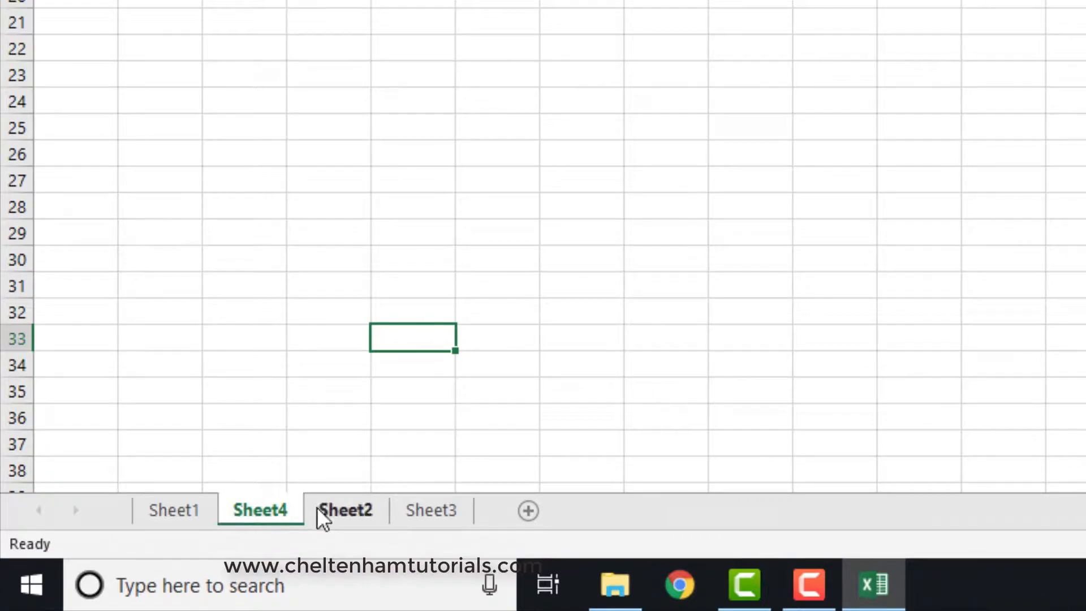
drag(393, 505, 396, 505)
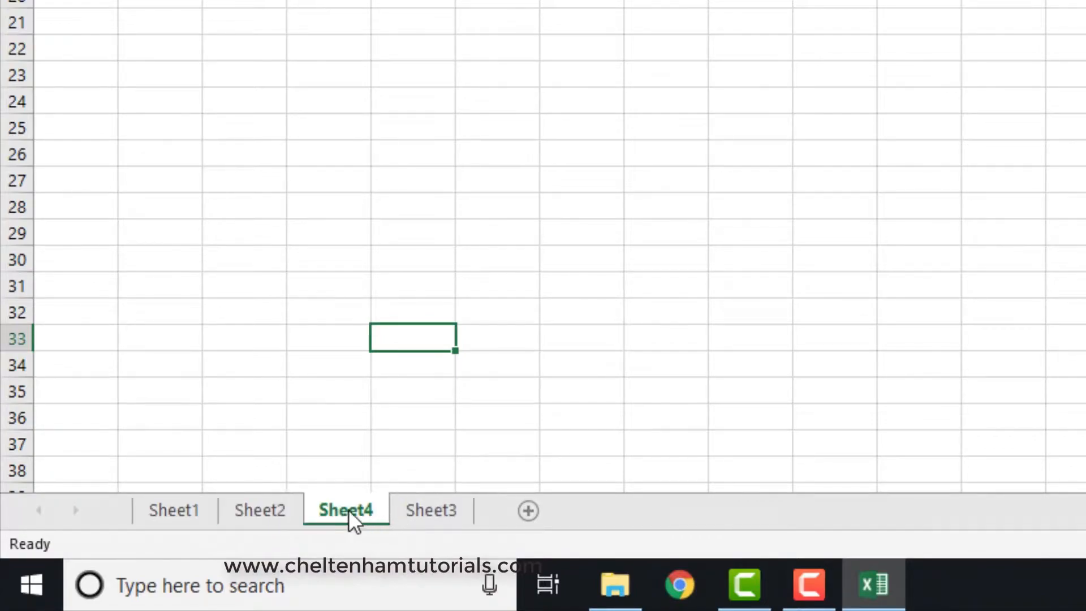
drag(466, 507, 497, 508)
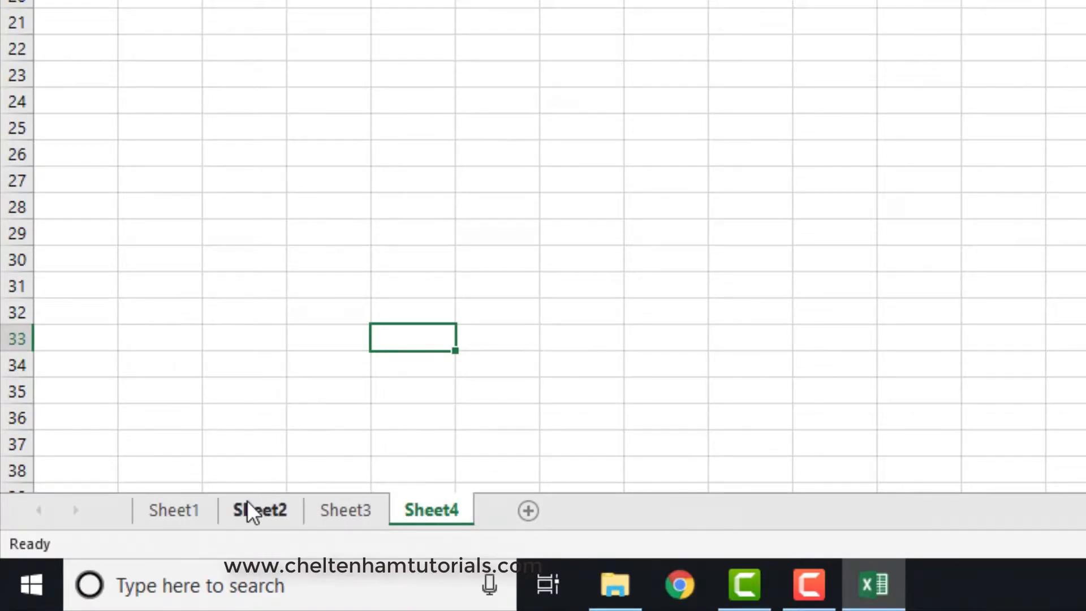
Rename the Sheet1 worksheet as 2018
click(188, 514)
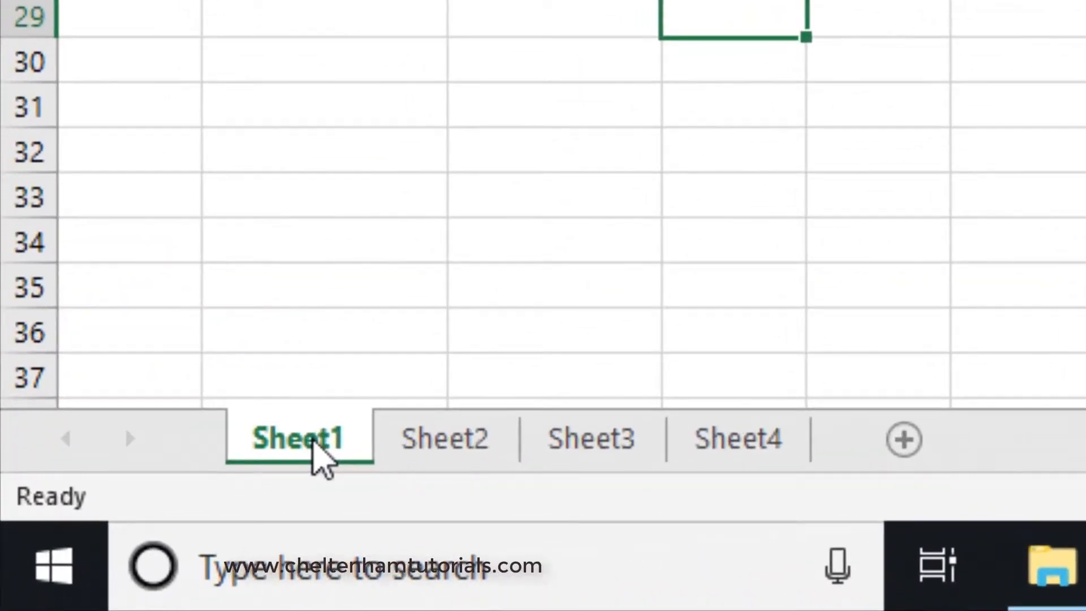
double_click(80, 569)
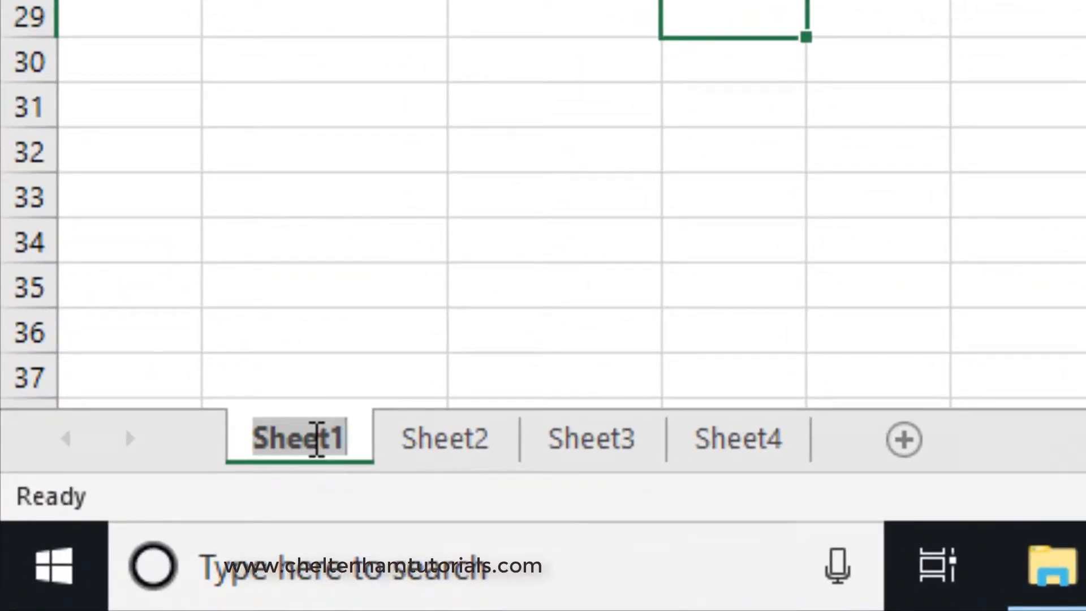
text(2018)
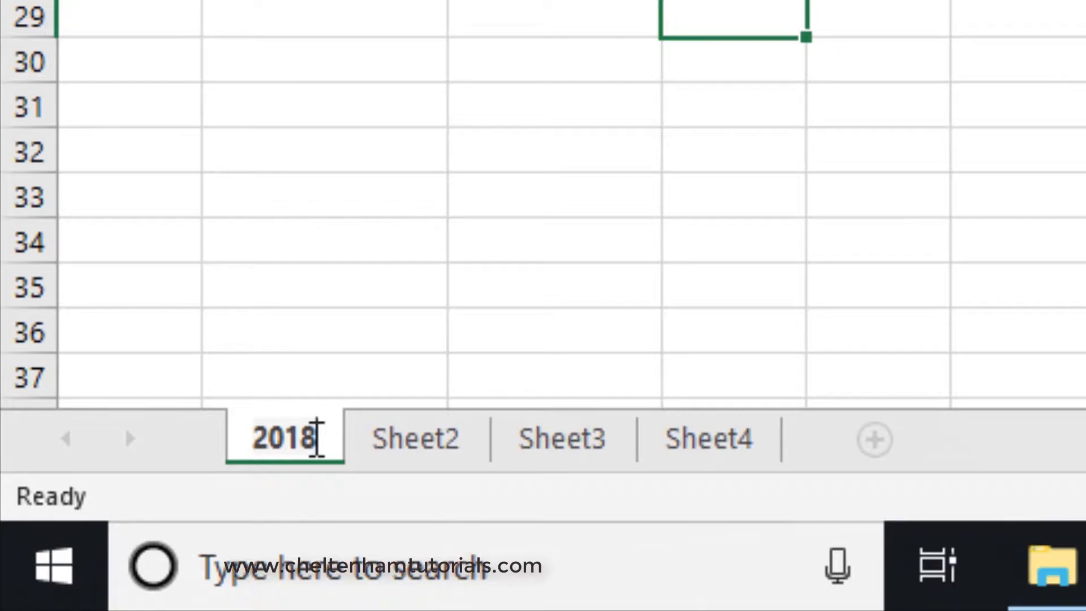
key(Return)
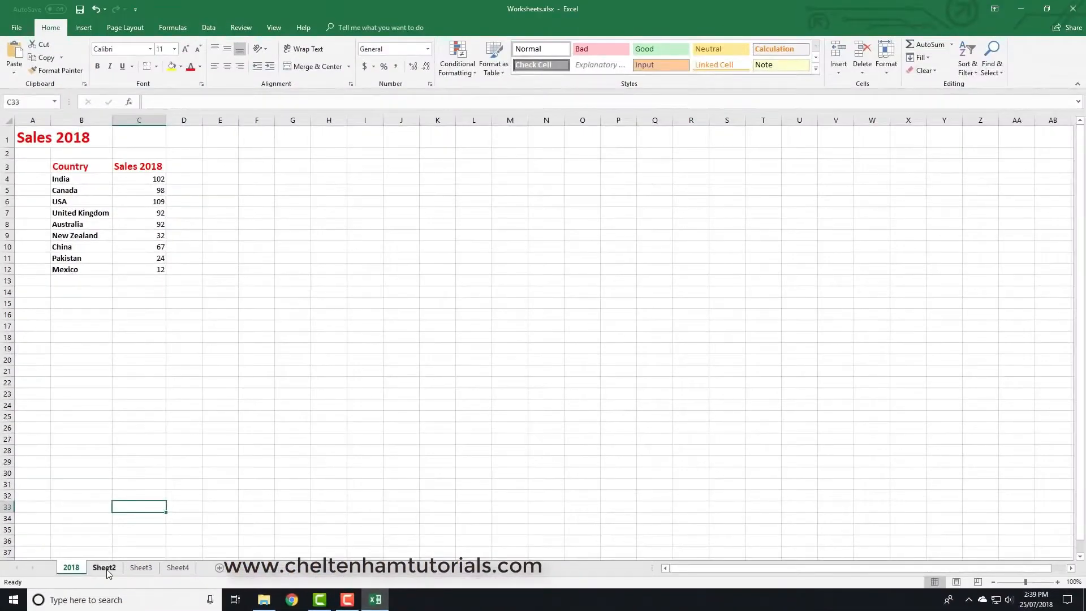
Rename the Sheet2 worksheet as 2017
click(104, 568)
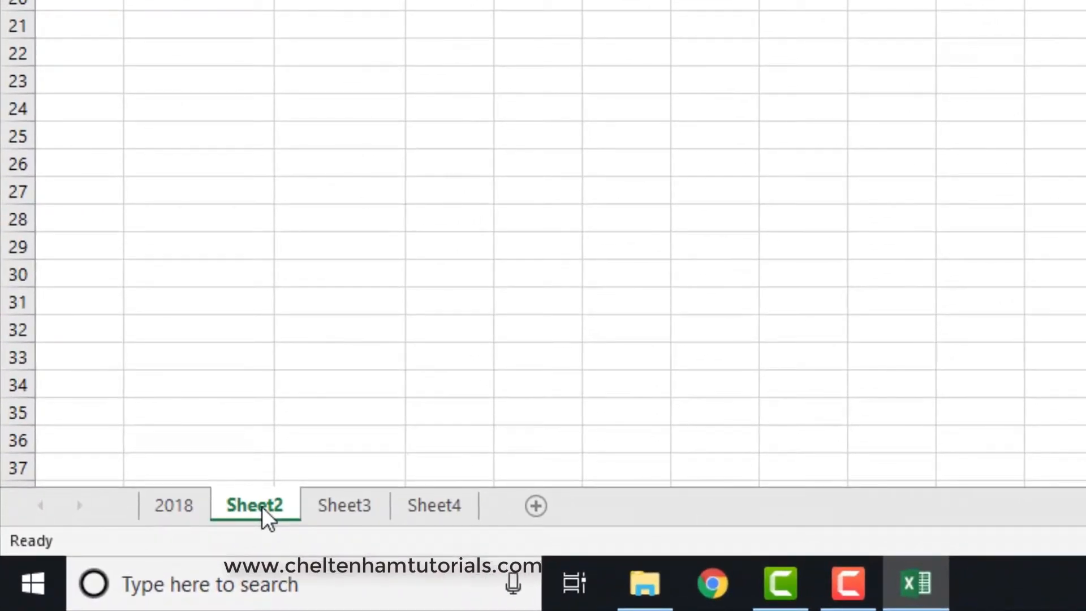
double_click(263, 507)
text(2017)
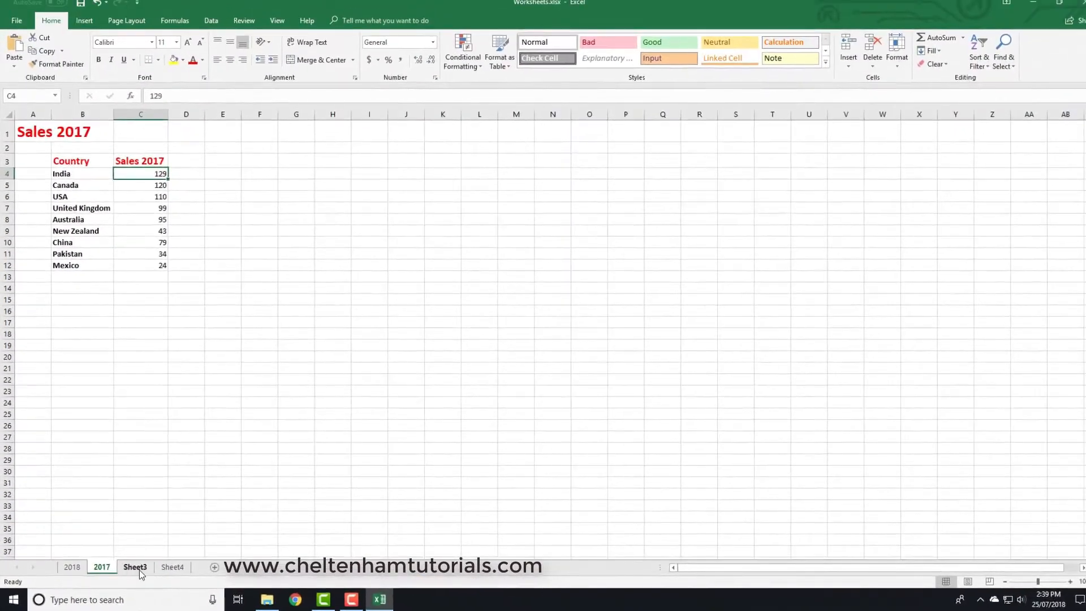
Rename the Sheet3 worksheet as 2016
click(326, 506)
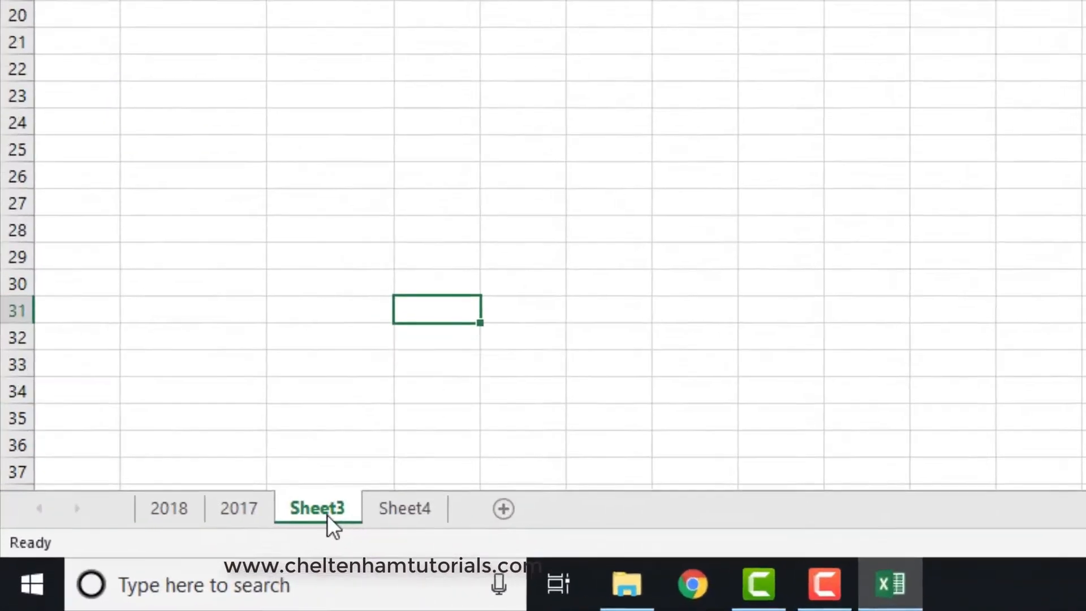
double_click(139, 569)
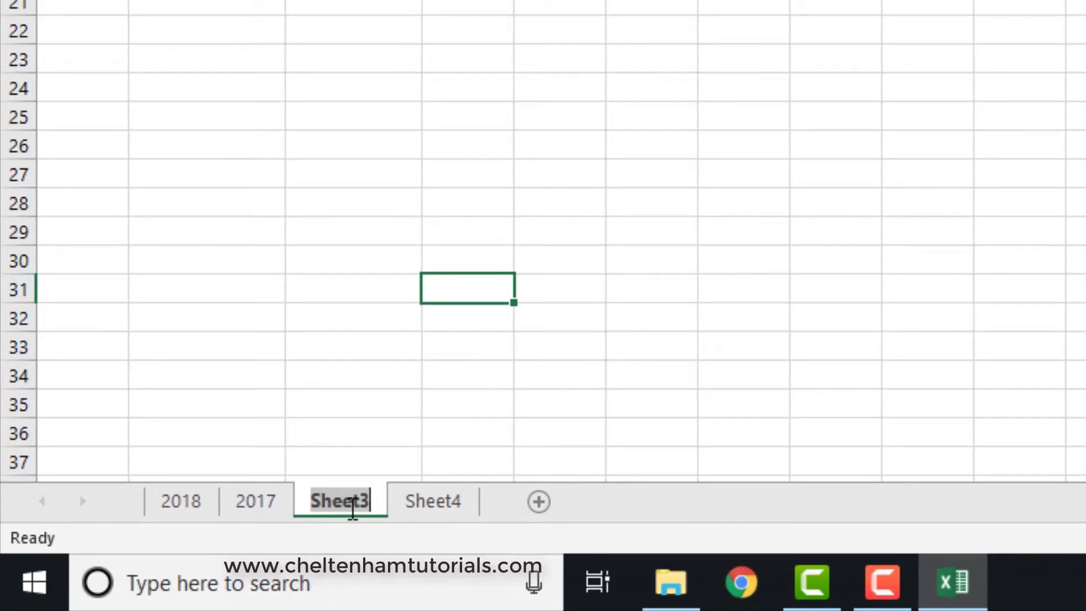
text(2016)
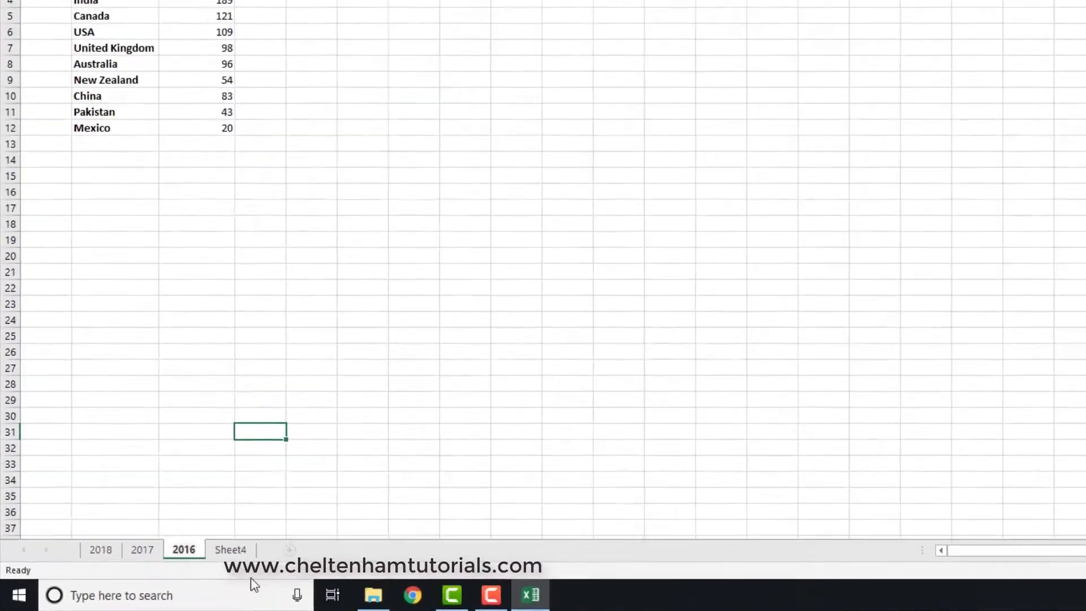
Rename the empty Sheet4 worksheet as 2015
click(243, 546)
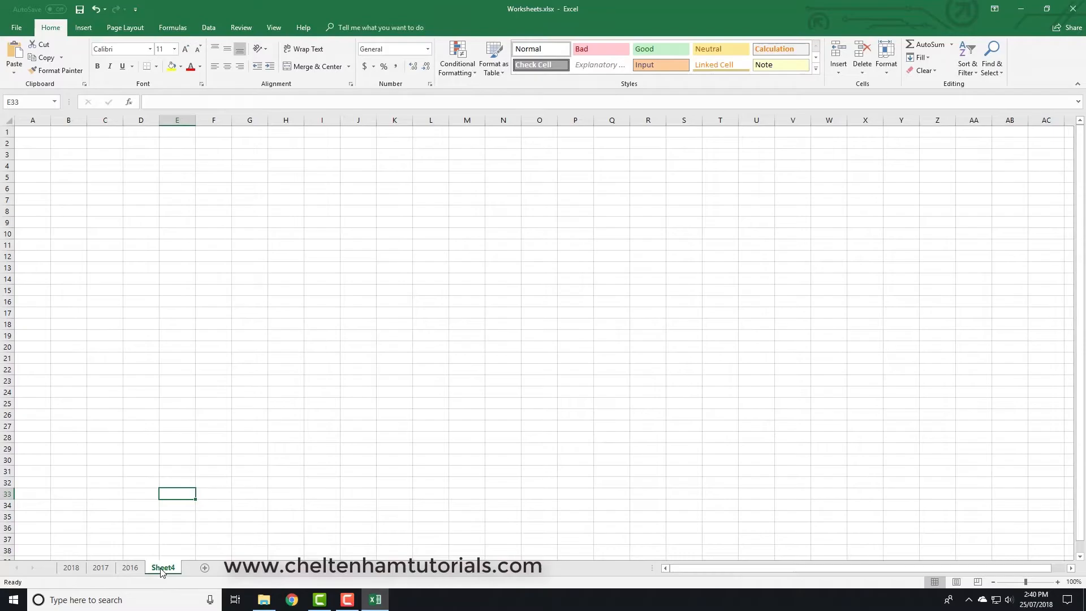
double_click(163, 568)
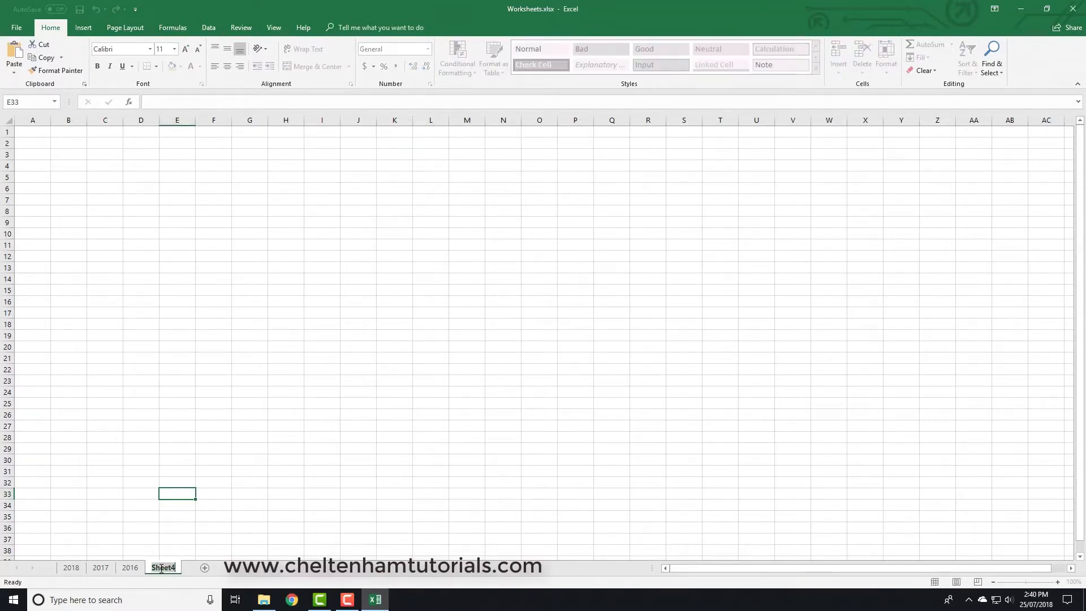
text(2015)
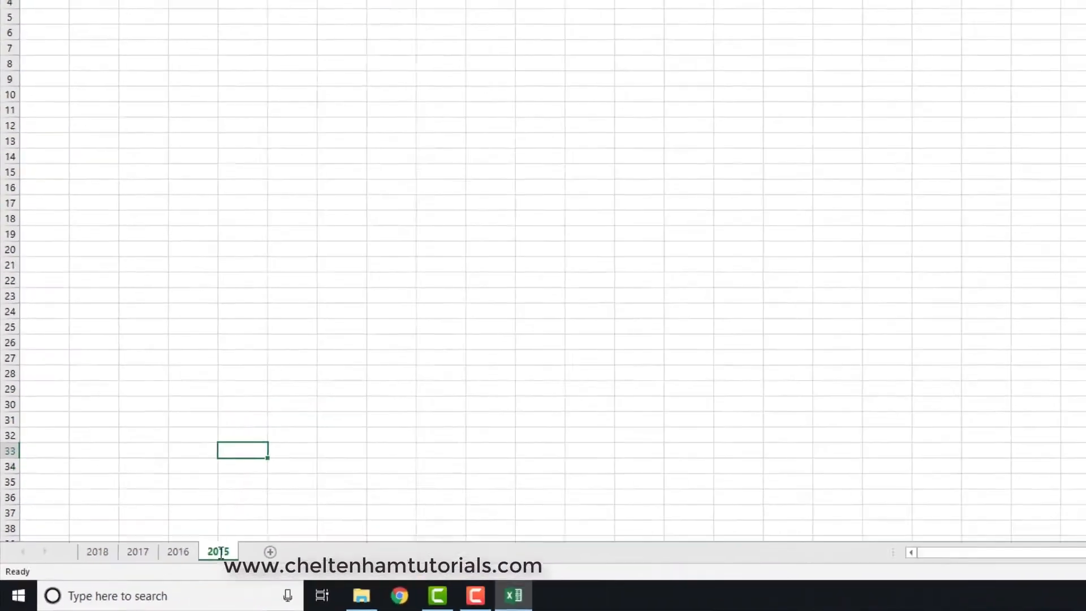
key(Return)
click(813, 88)
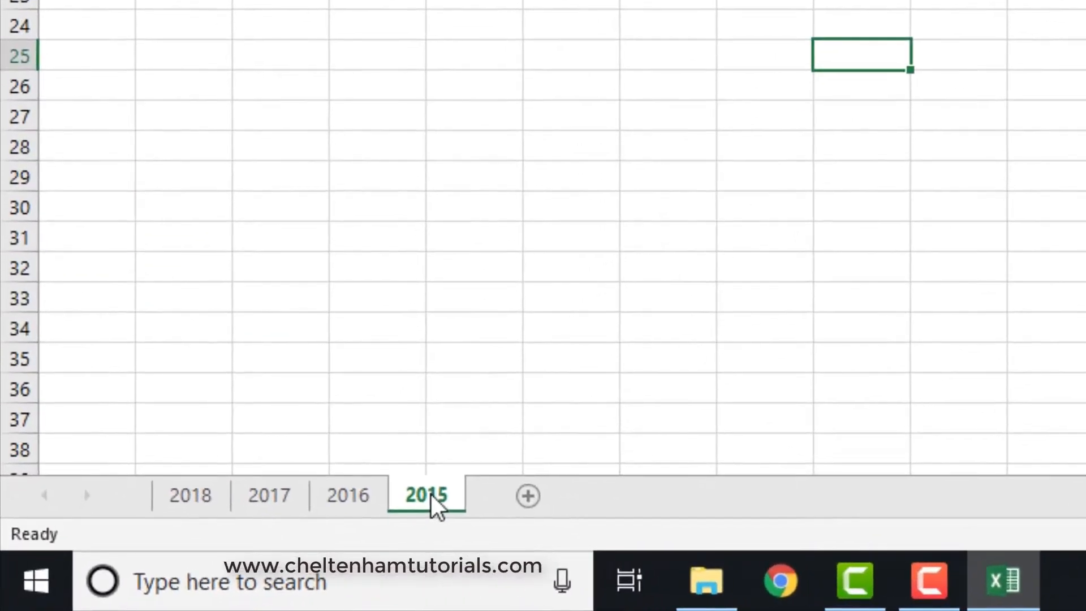
Open the name of the 2016 worksheet for editing with the Rename command, and leave the edit
click(352, 497)
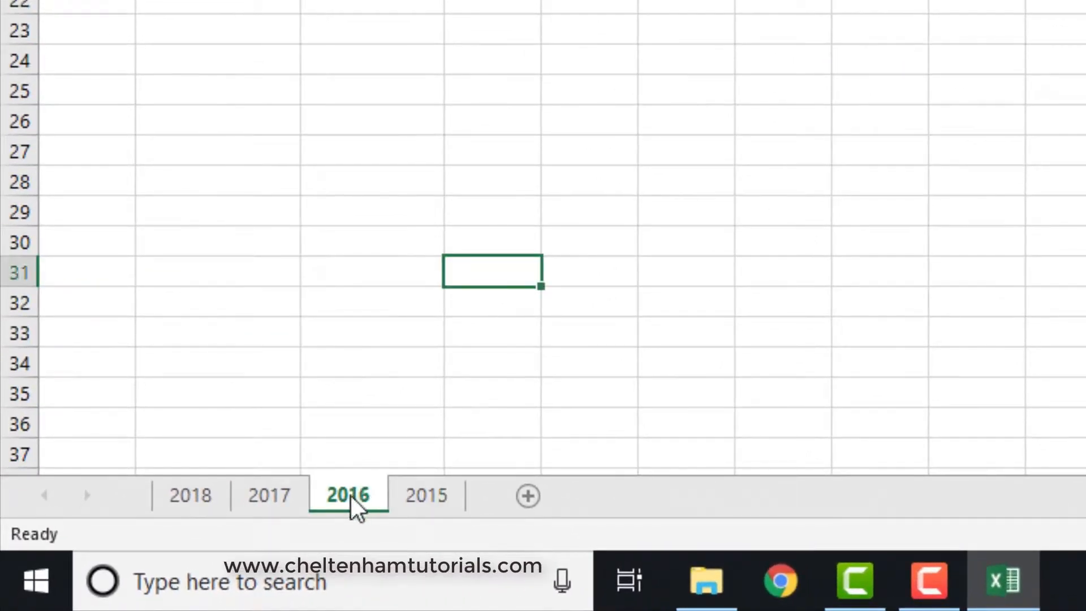
right_click(355, 507)
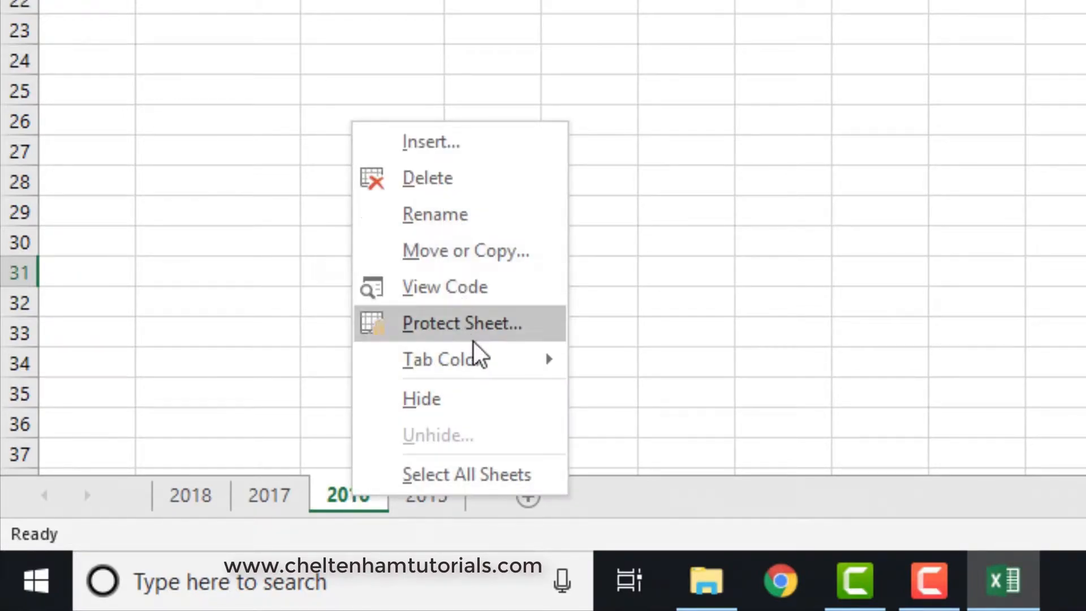
click(488, 219)
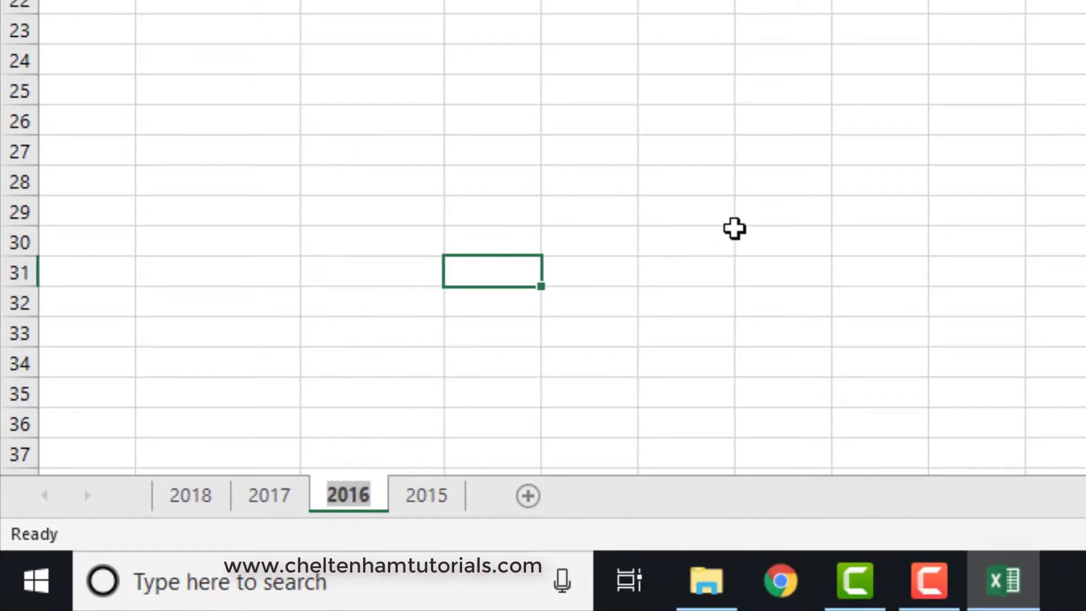
click(733, 232)
Open the name of the 2017 worksheet for editing directly on its sheet label, and leave the edit
click(267, 500)
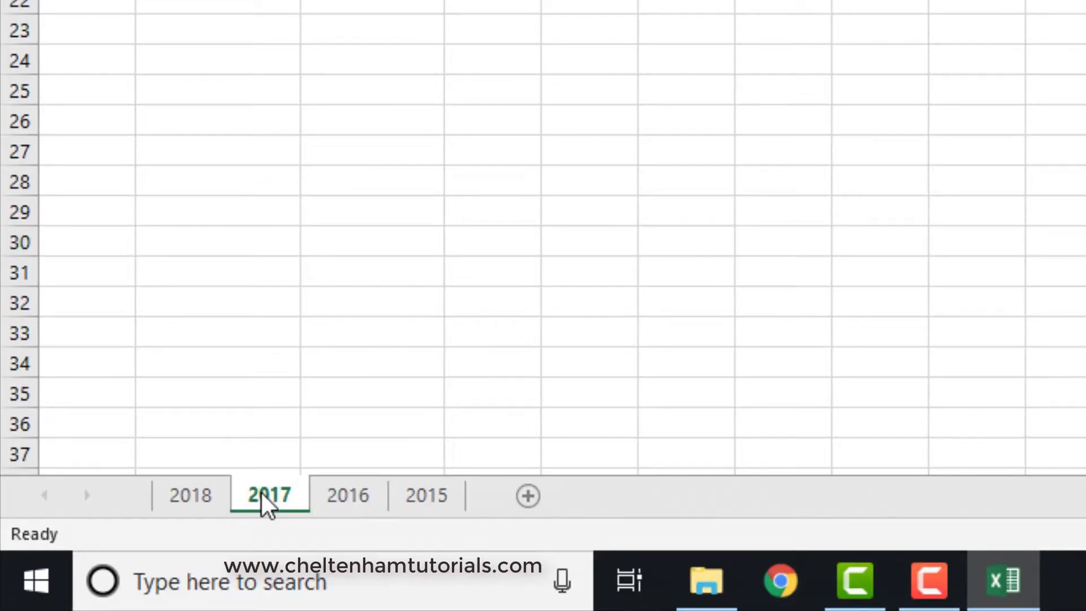
double_click(266, 501)
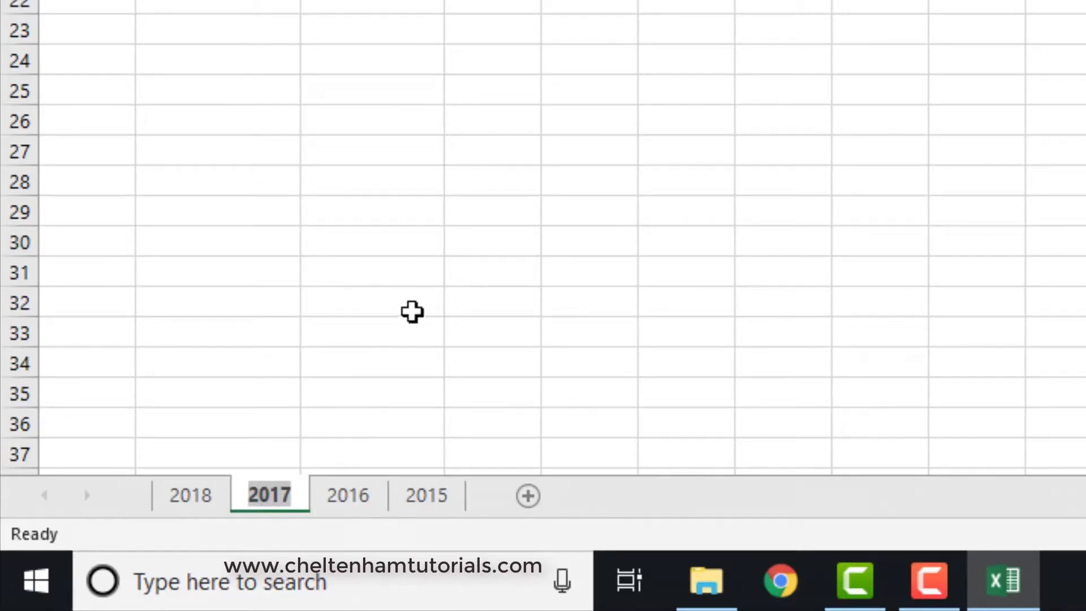
click(416, 309)
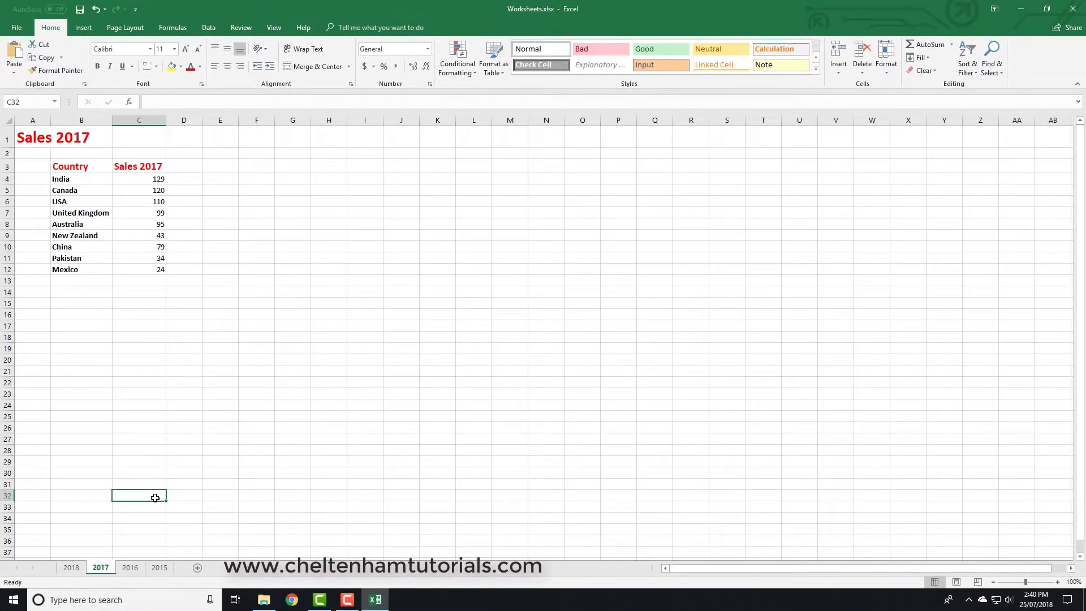
Rename the 2018 worksheet as "Slaes for 2018" by adding the words before the year
click(69, 568)
double_click(66, 569)
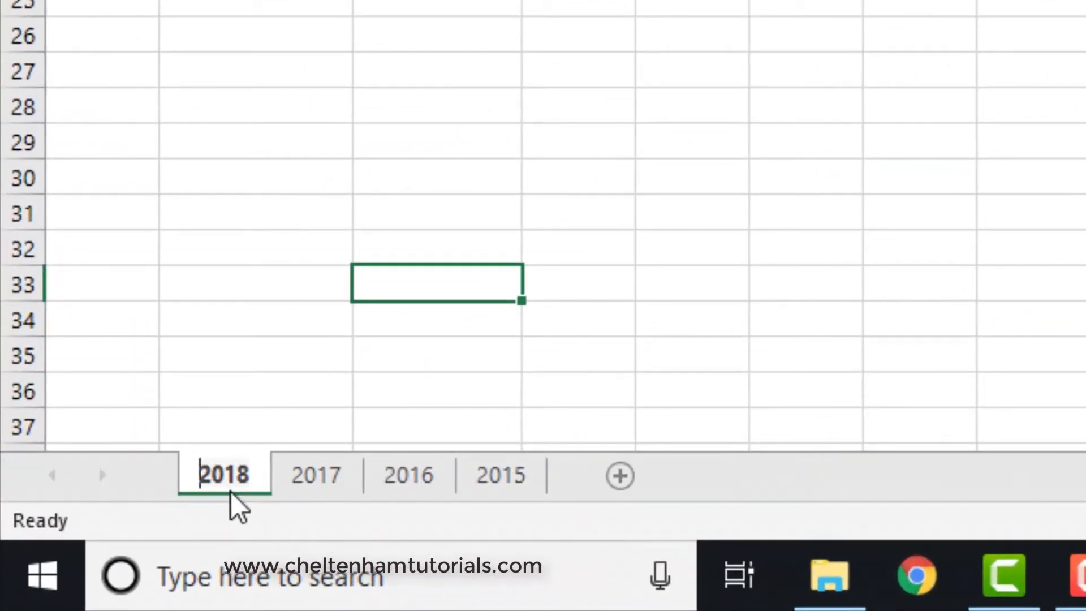
text(Slaes)
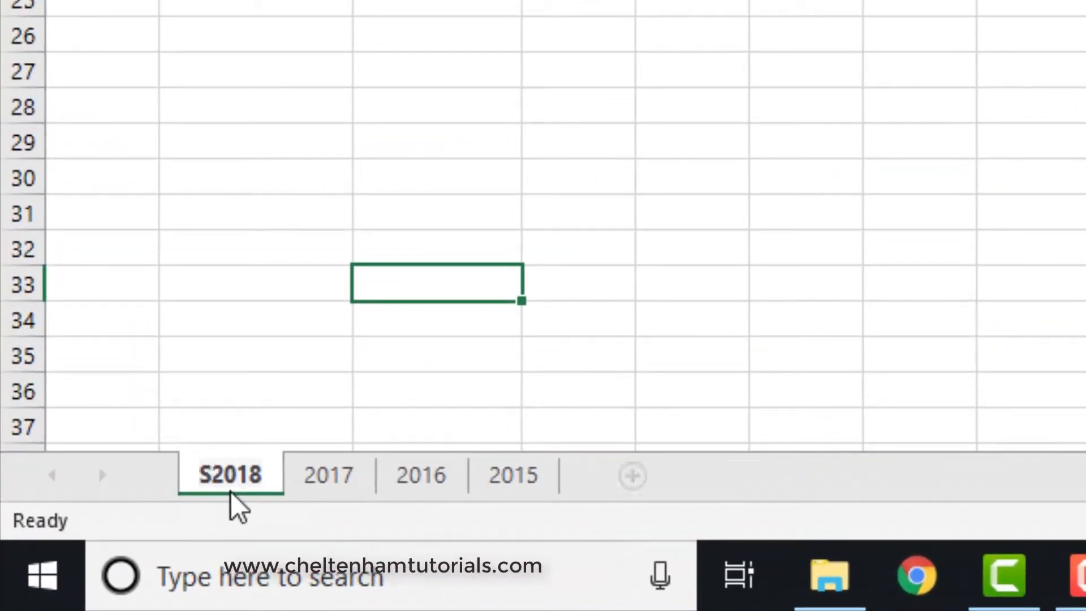
text( for)
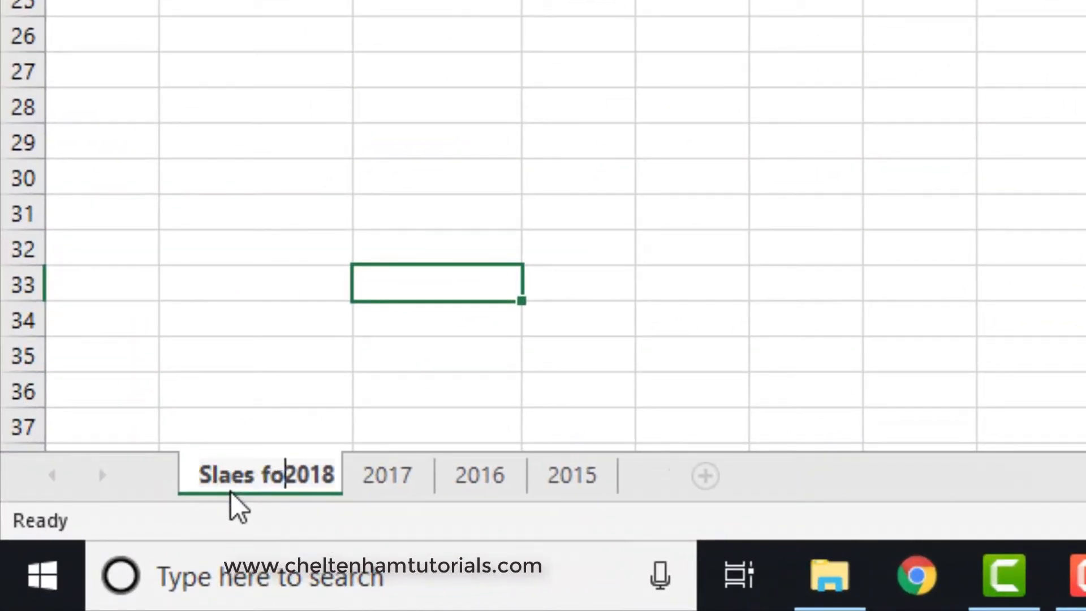
Rename the 2017 worksheet as "Sales for 2017" by adding the words before the year
double_click(414, 490)
click(397, 473)
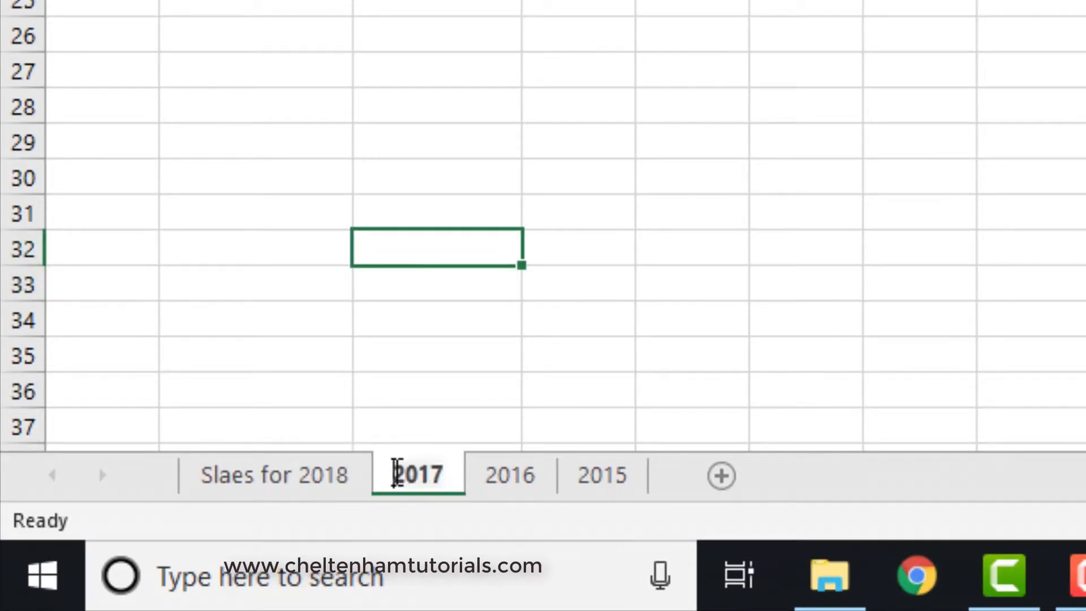
text(Sales for)
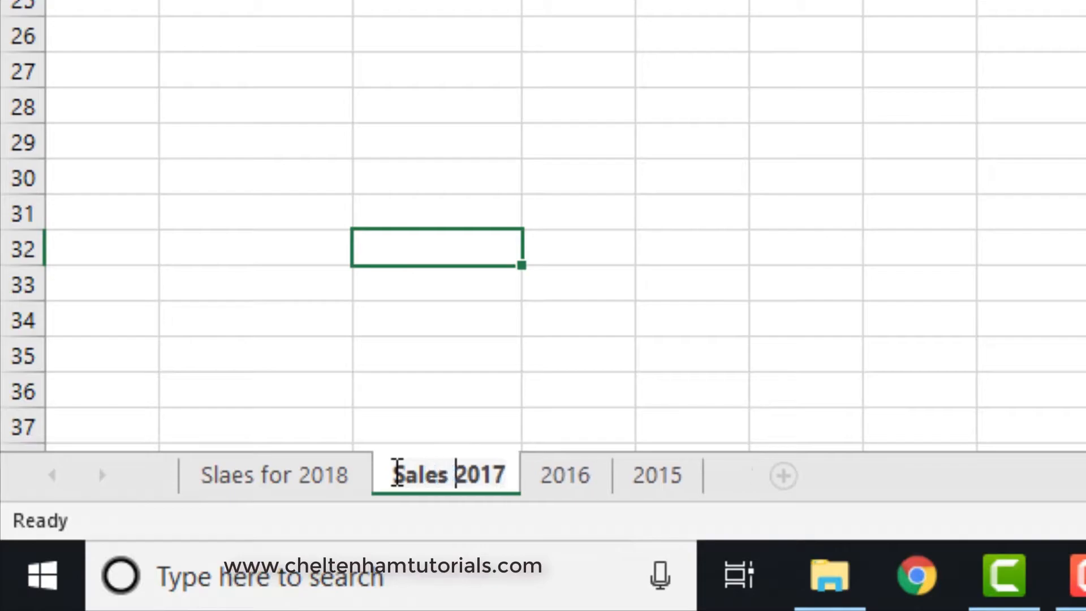
key(Return)
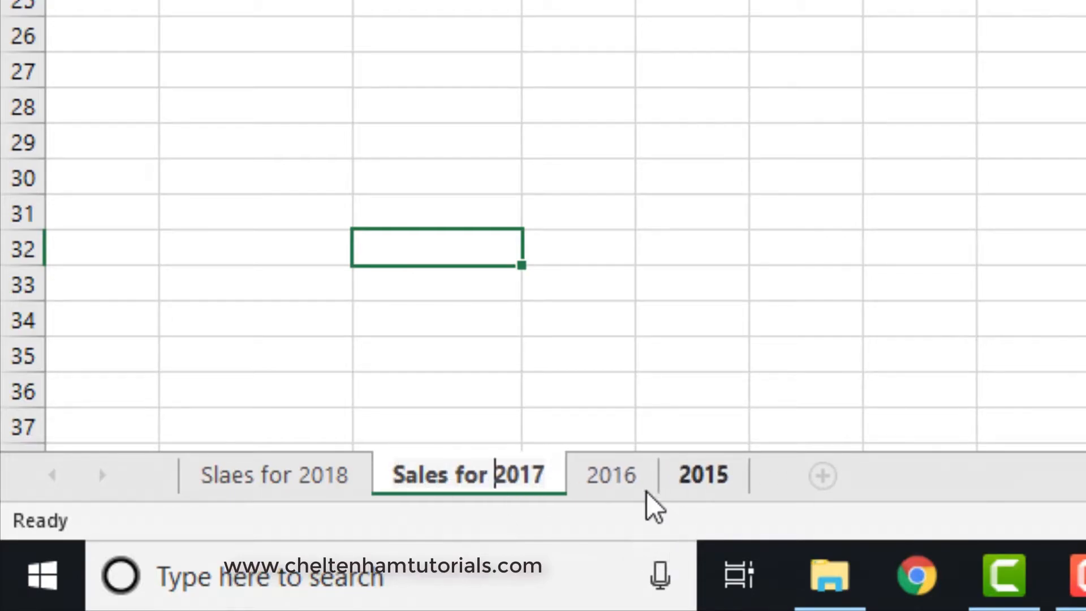
Rename the 2016 worksheet as "Sales for 20162016" by adding "Sales for 2016" before the existing year
click(586, 485)
double_click(584, 482)
click(584, 482)
double_click(592, 472)
click(594, 472)
double_click(595, 472)
click(594, 473)
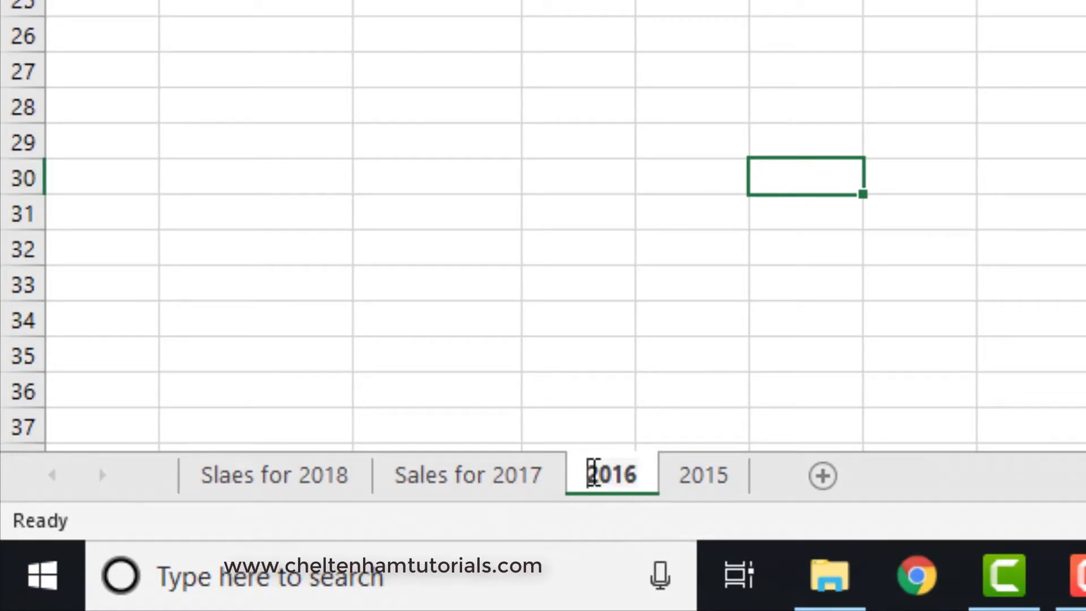
text(Sales )
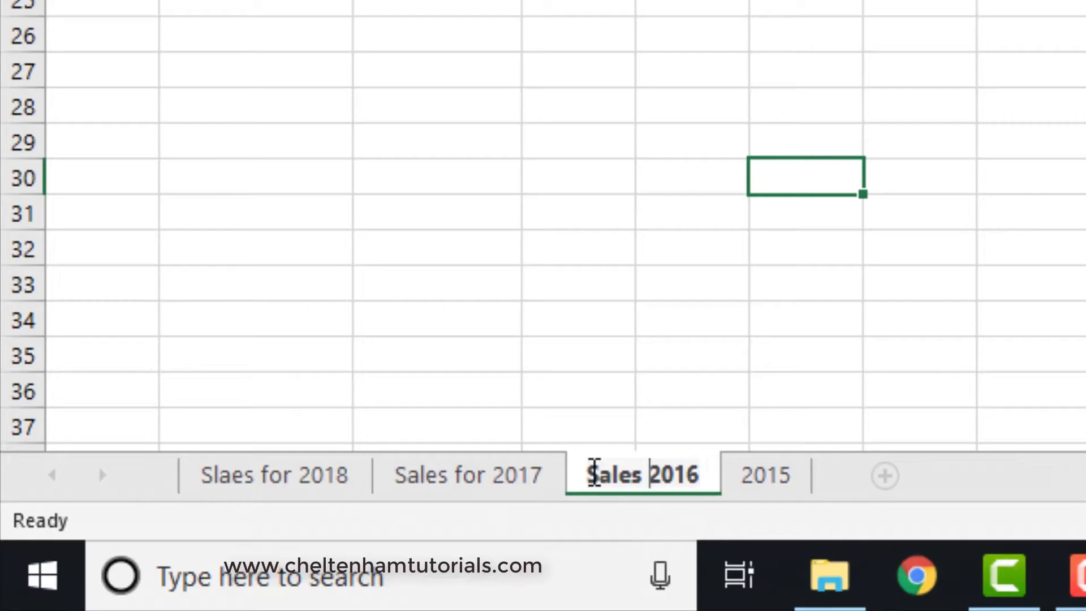
text(for )
text(2016)
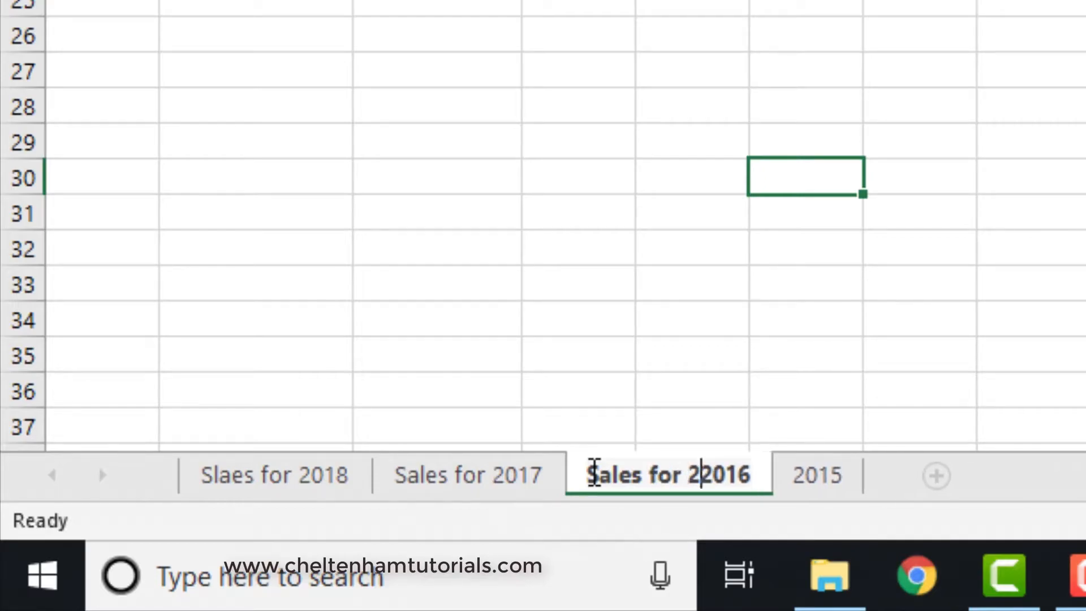
Rename the 2015 worksheet as "Sales for 2015" by adding the words before the year
click(847, 478)
double_click(831, 475)
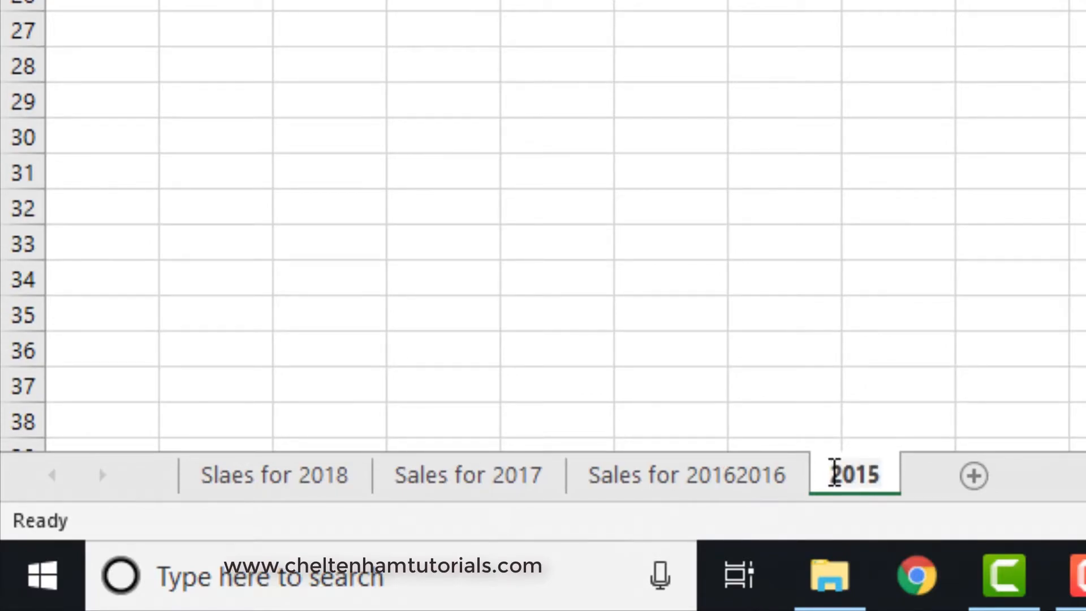
text(Sales for)
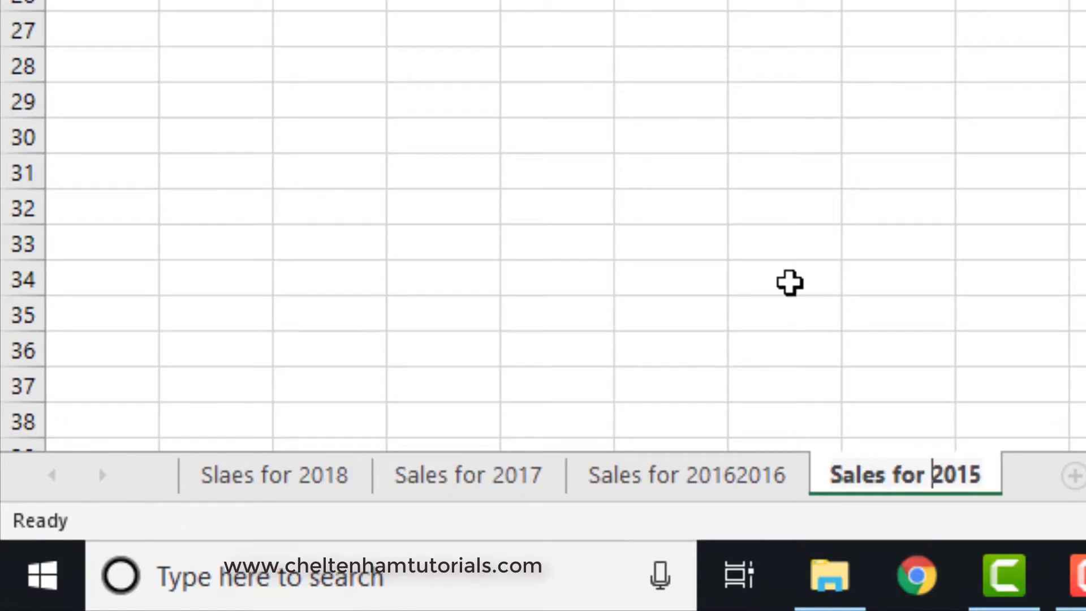
click(785, 275)
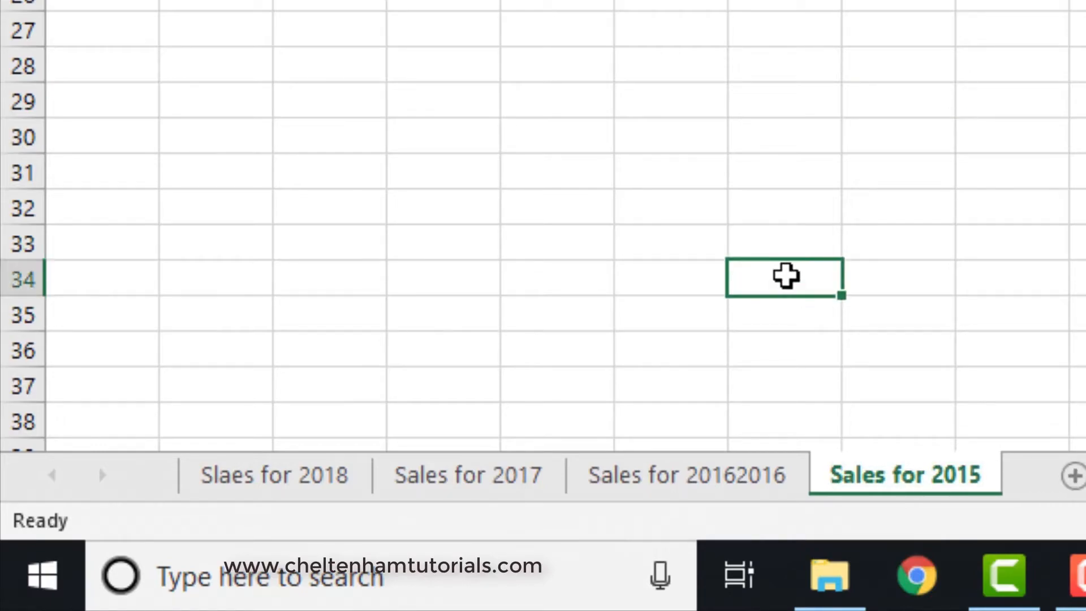
Correct the "Sales for 20162016" worksheet name to "Sales for 2016" by removing the repeated year
click(739, 491)
double_click(734, 478)
click(735, 475)
key(Delete)
key(Delete)
key(Delete)
key(Delete)
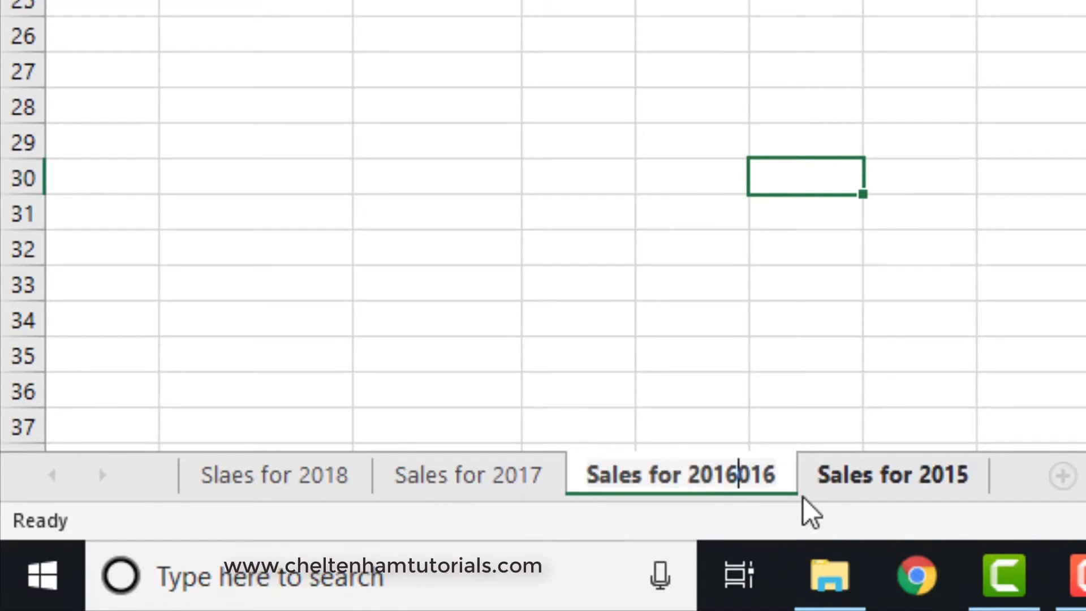
click(617, 253)
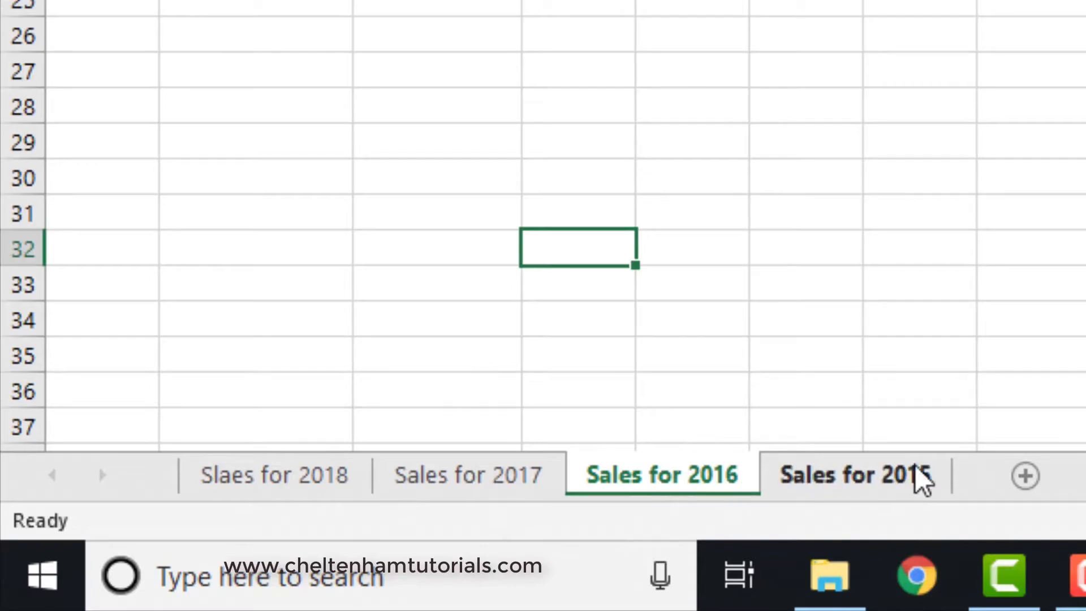
click(982, 152)
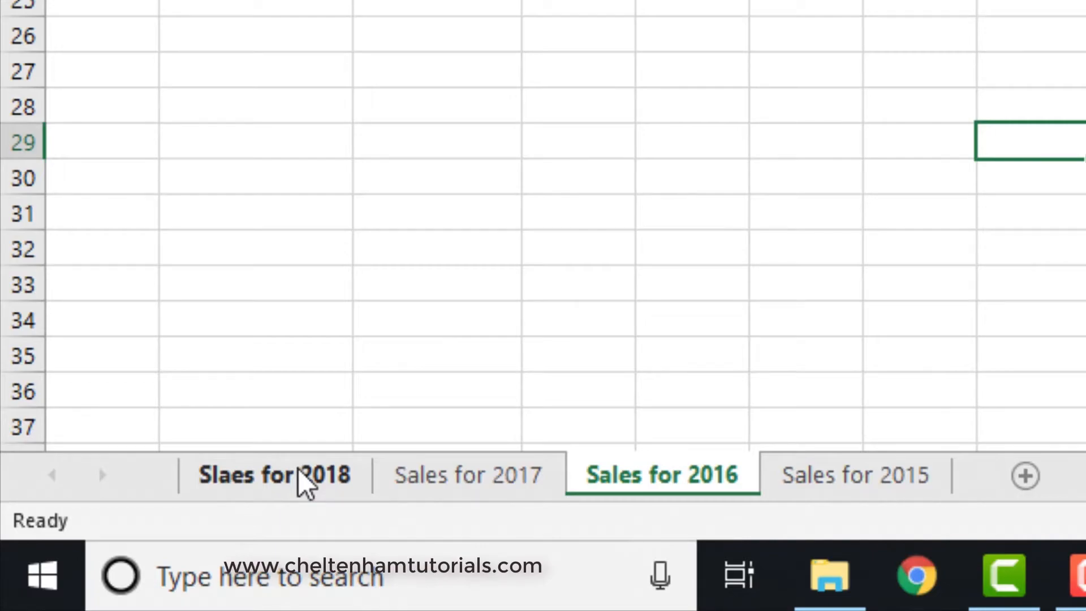
click(425, 180)
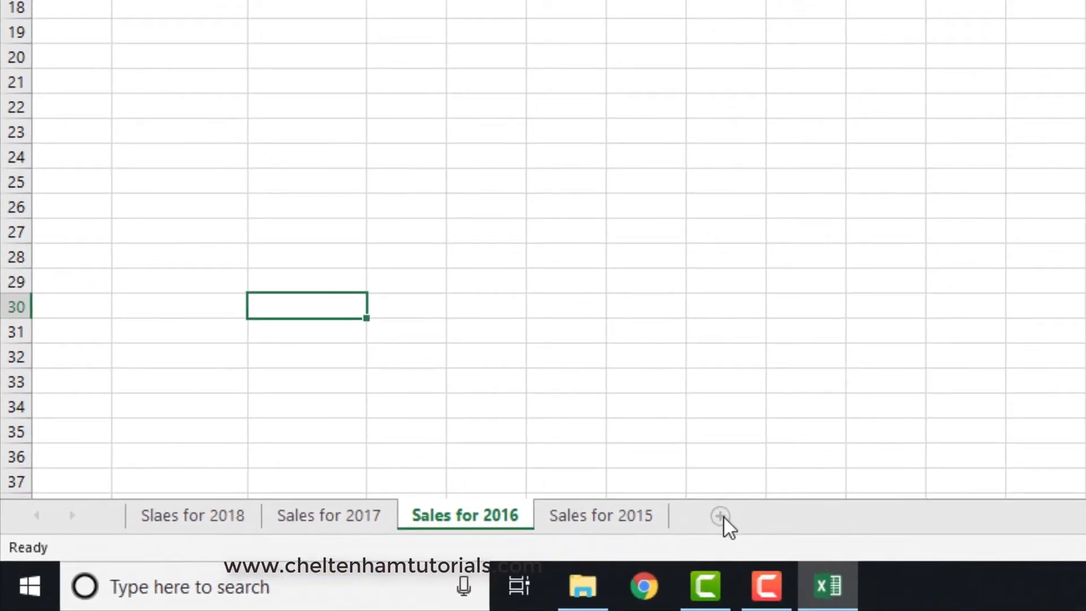
Insert a new worksheet and move it to the end, after the Sales for 2015 sheet
click(722, 516)
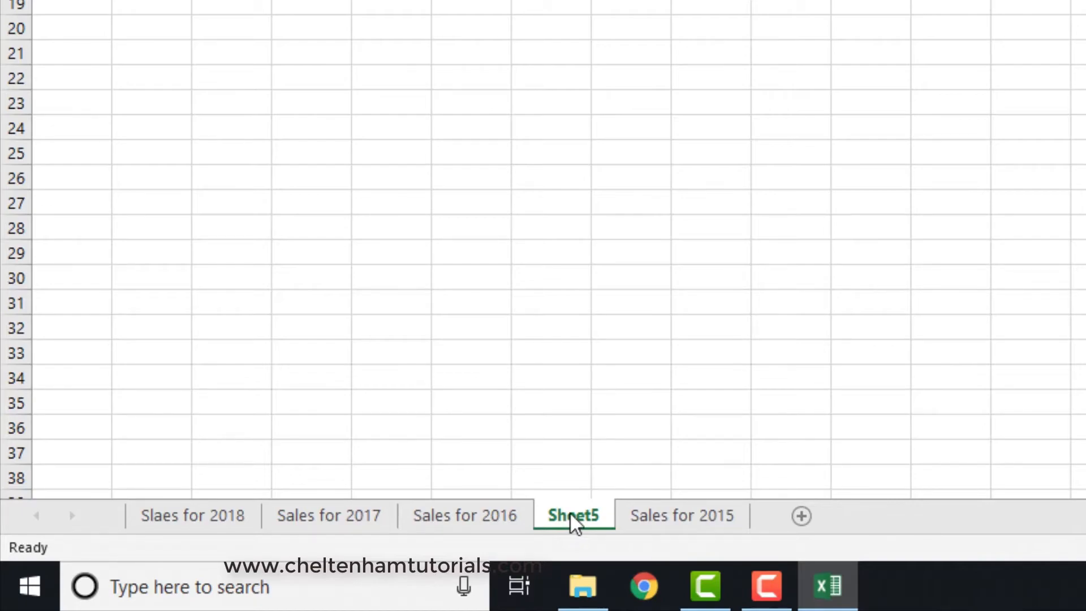
drag(571, 512, 757, 509)
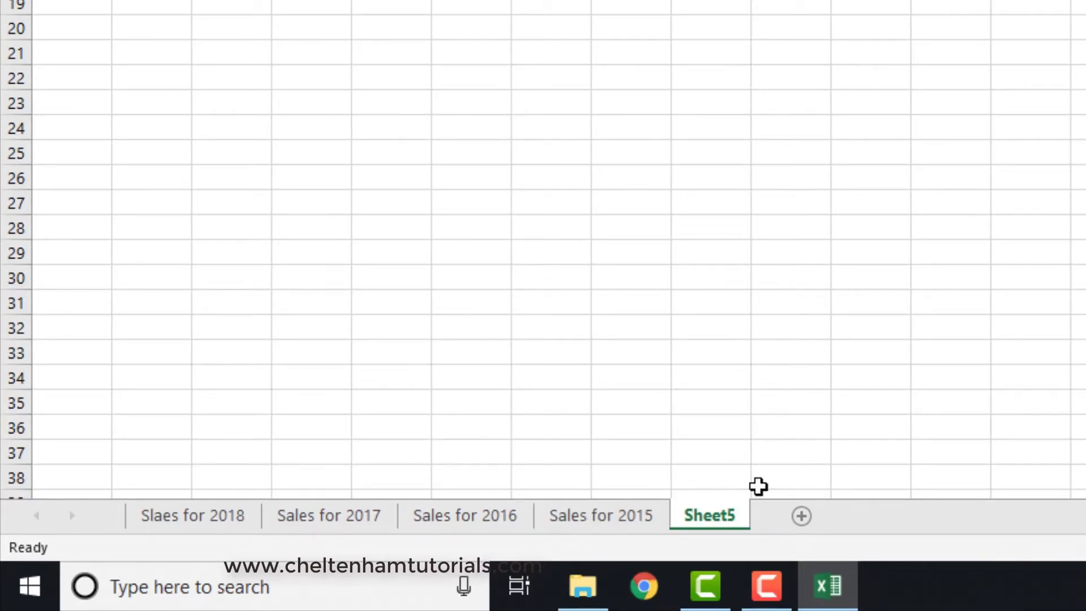
click(747, 352)
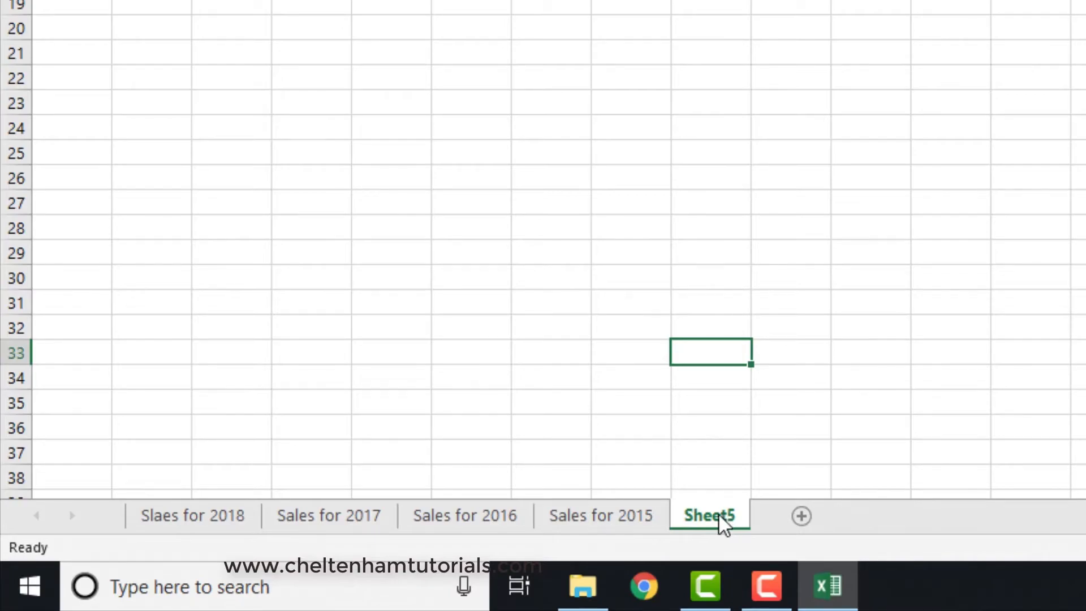
click(856, 323)
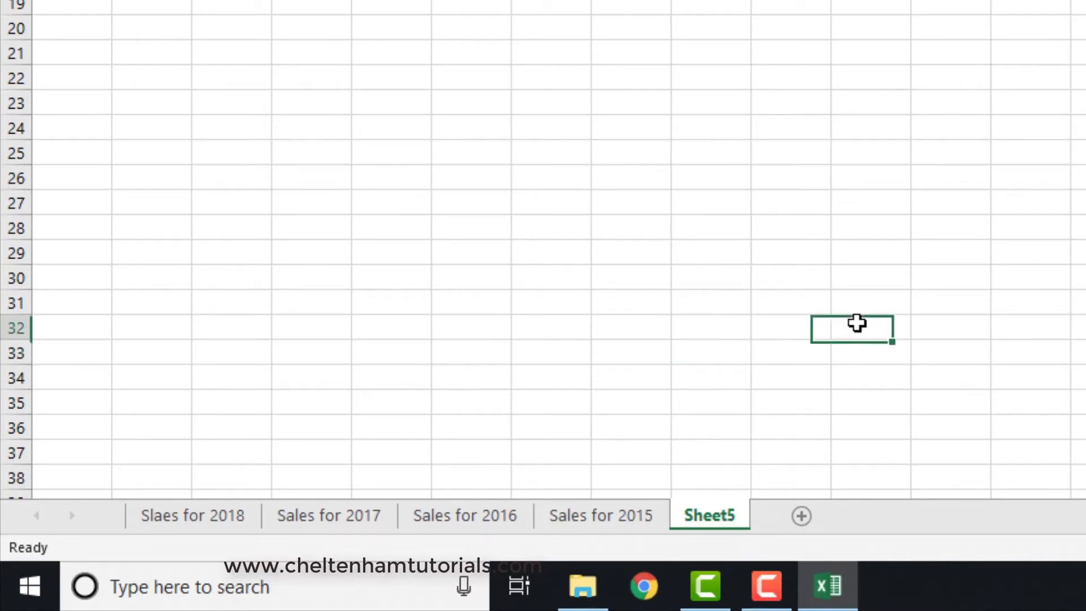
Delete the blank Sheet5 worksheet at the end of the workbook
right_click(706, 518)
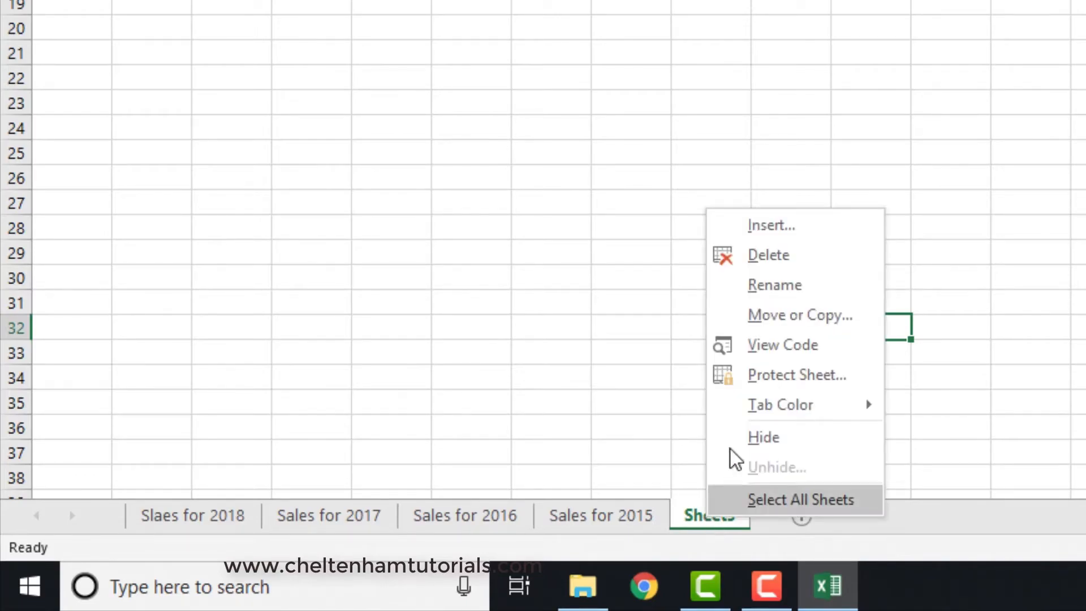
click(781, 257)
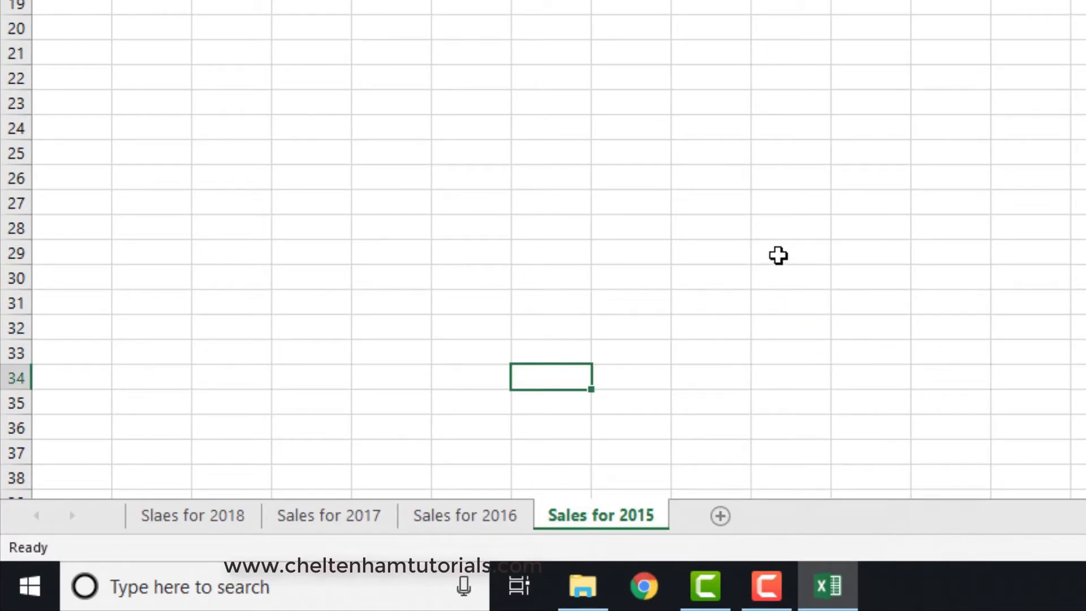
click(744, 232)
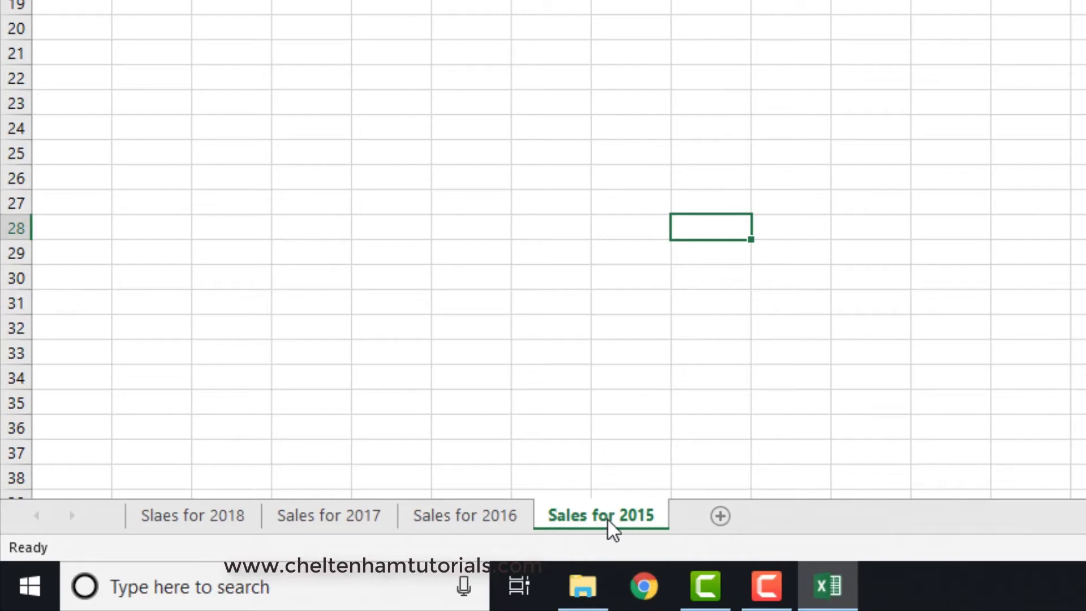
Delete the Sales for 2015 worksheet from the workbook and confirm the deletion
right_click(636, 523)
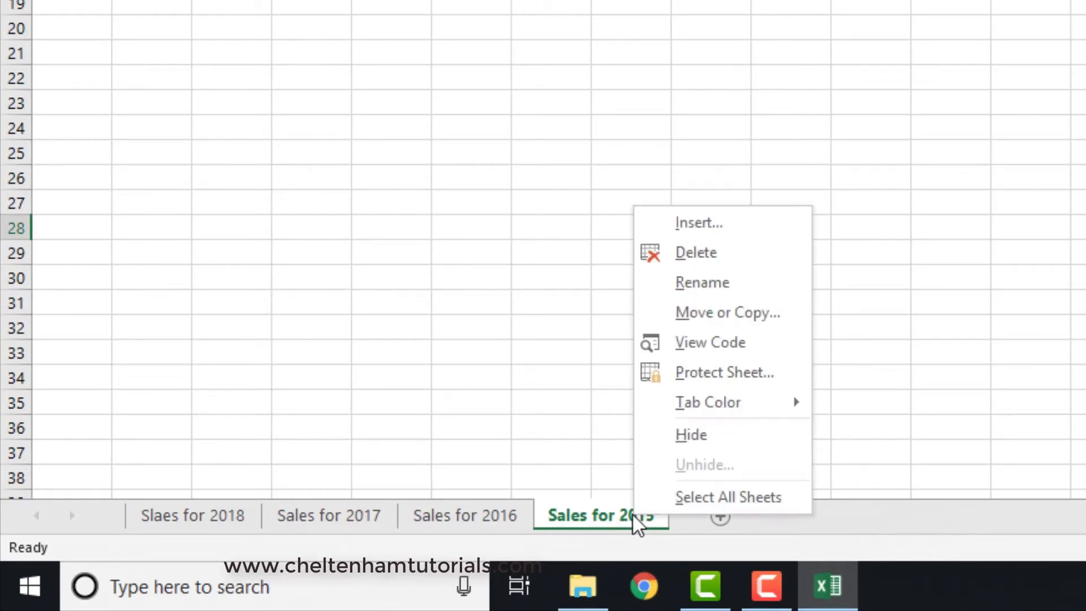
click(690, 253)
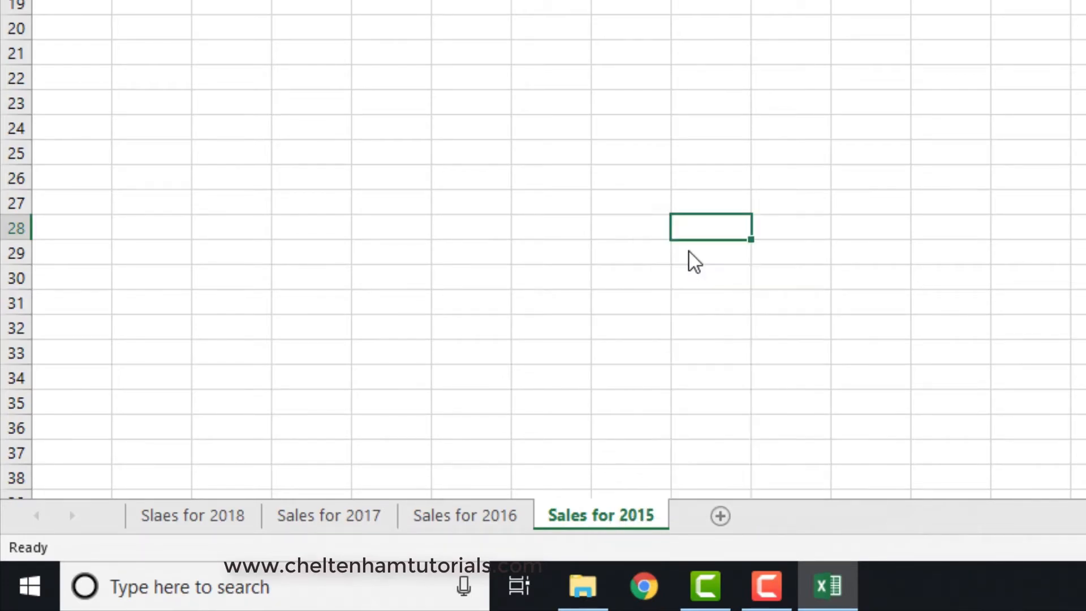
click(585, 240)
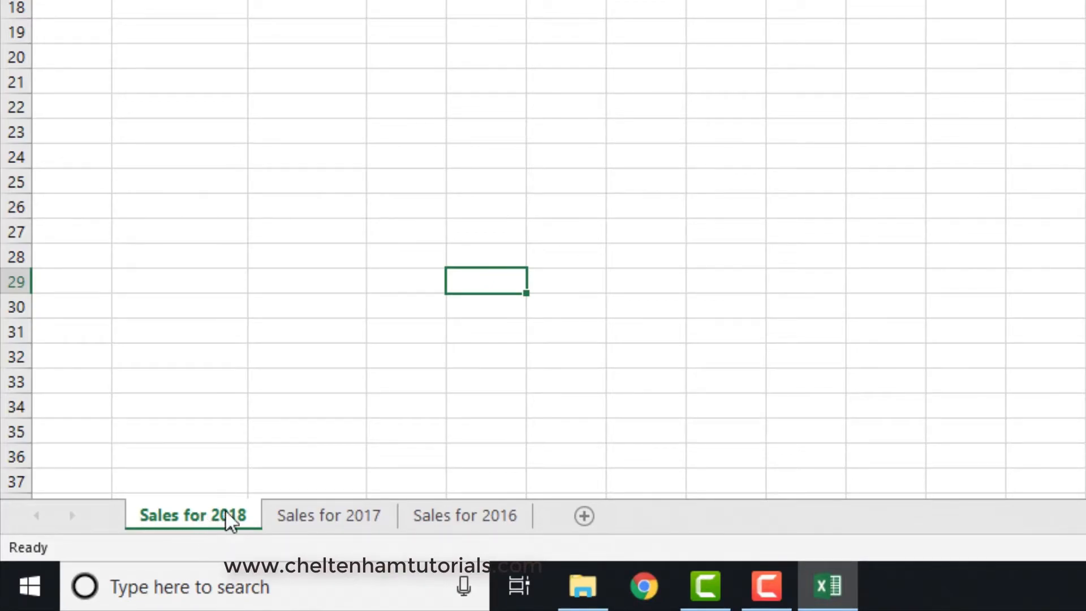
Create a copy of the Sales for 2018 worksheet in Worksheets.xlsx, placed before the original sheet
right_click(215, 522)
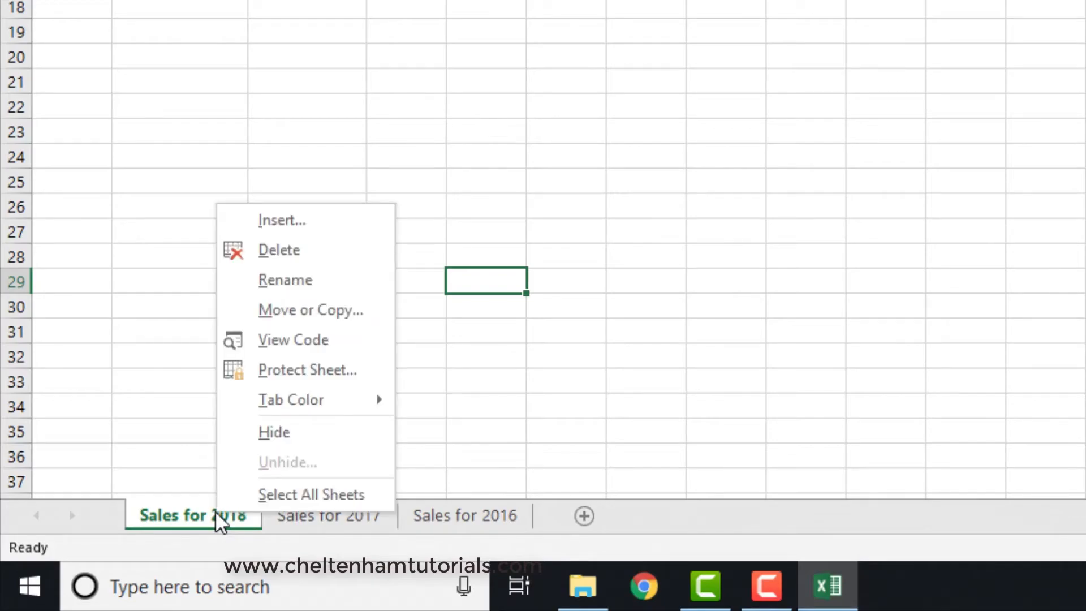
click(341, 309)
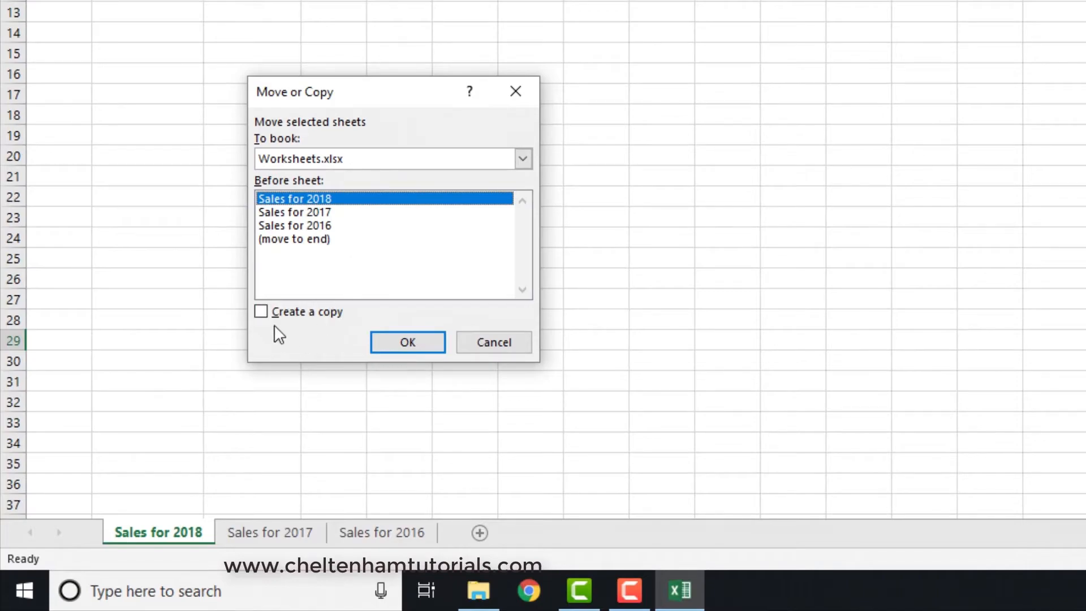
click(261, 313)
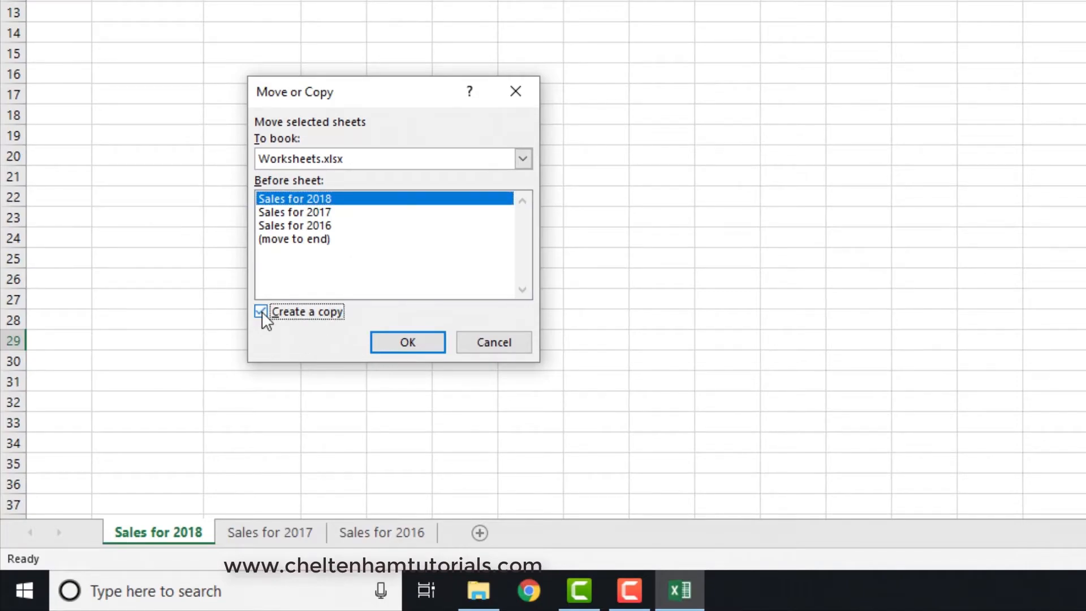
click(400, 343)
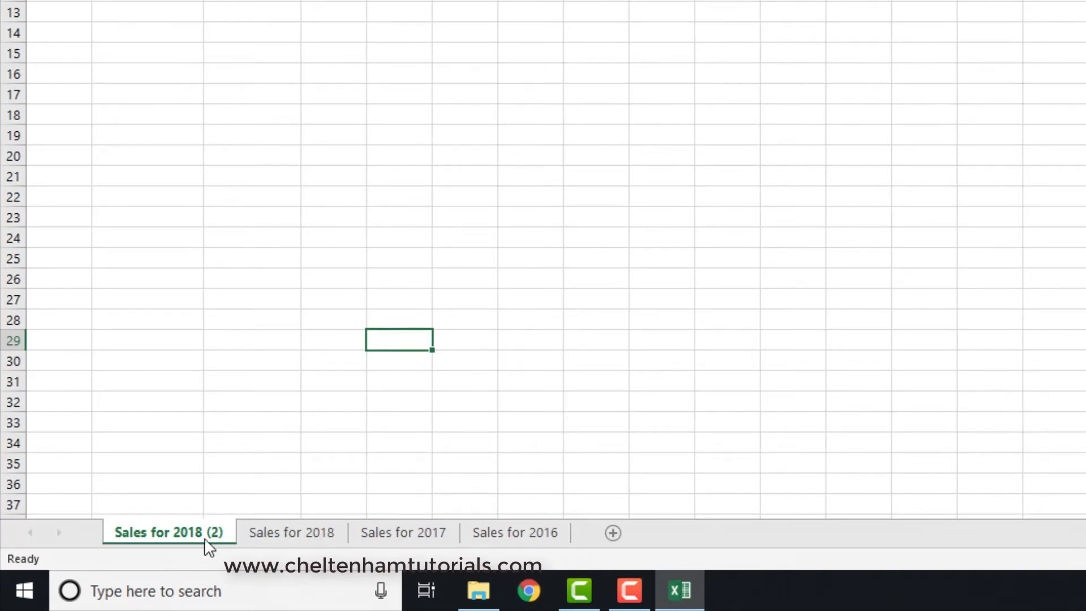
Compare the original Sales for 2018 worksheet with its copy by switching between the two sheets
click(302, 536)
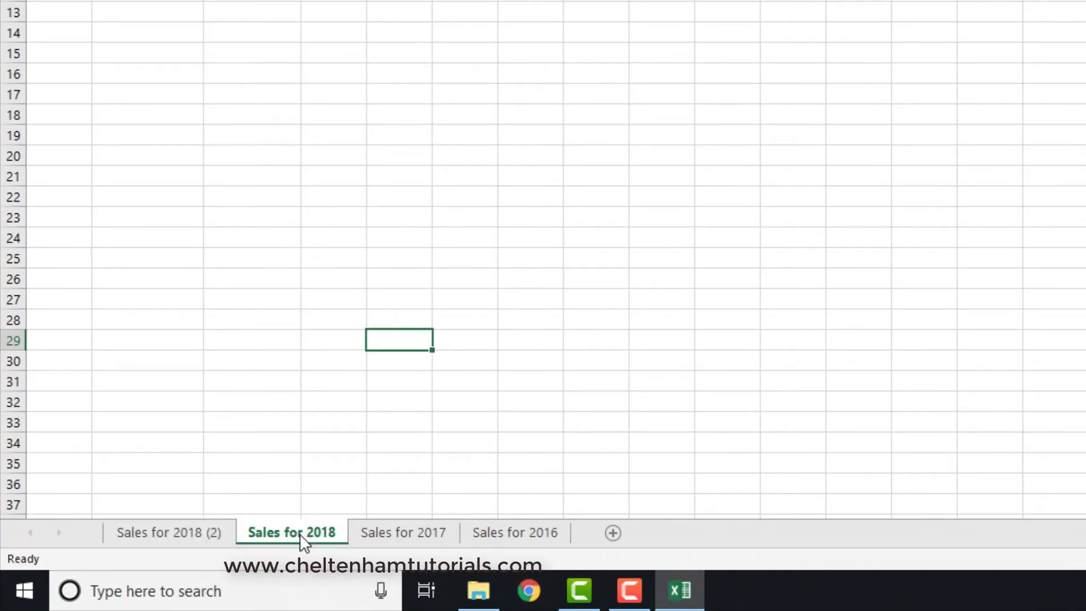
click(181, 534)
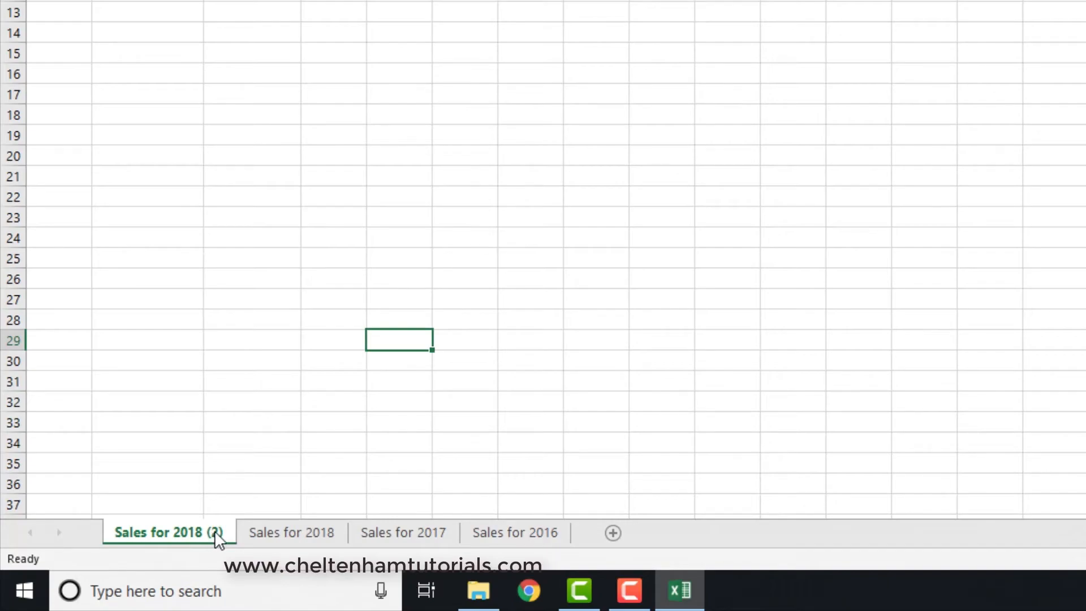
click(270, 530)
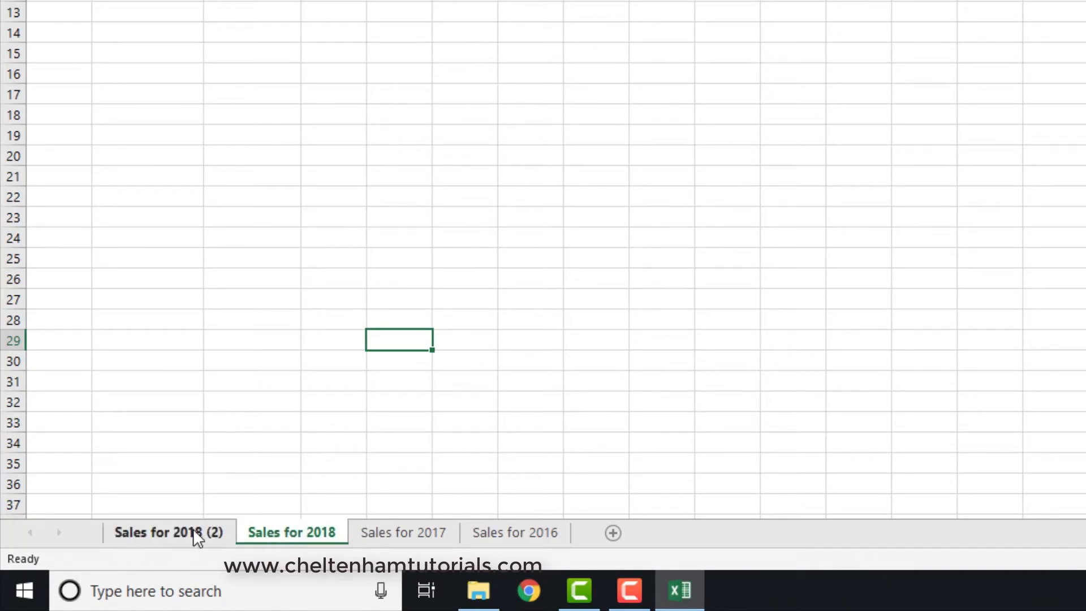
click(195, 530)
click(262, 529)
click(199, 530)
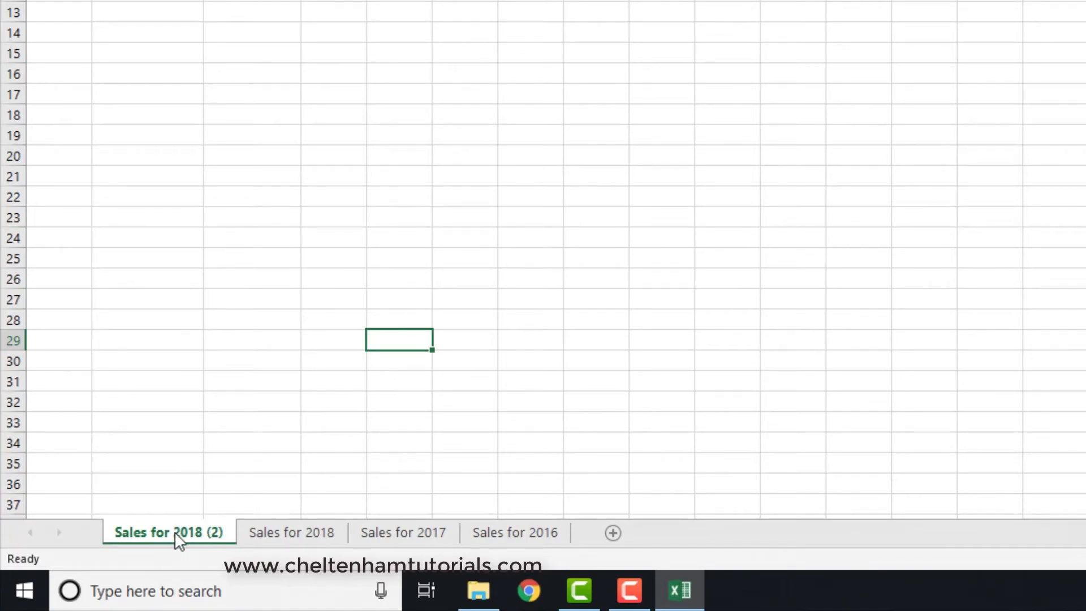
Delete the copied worksheet "Sales for 2018 (2)" and confirm its permanent deletion
right_click(175, 534)
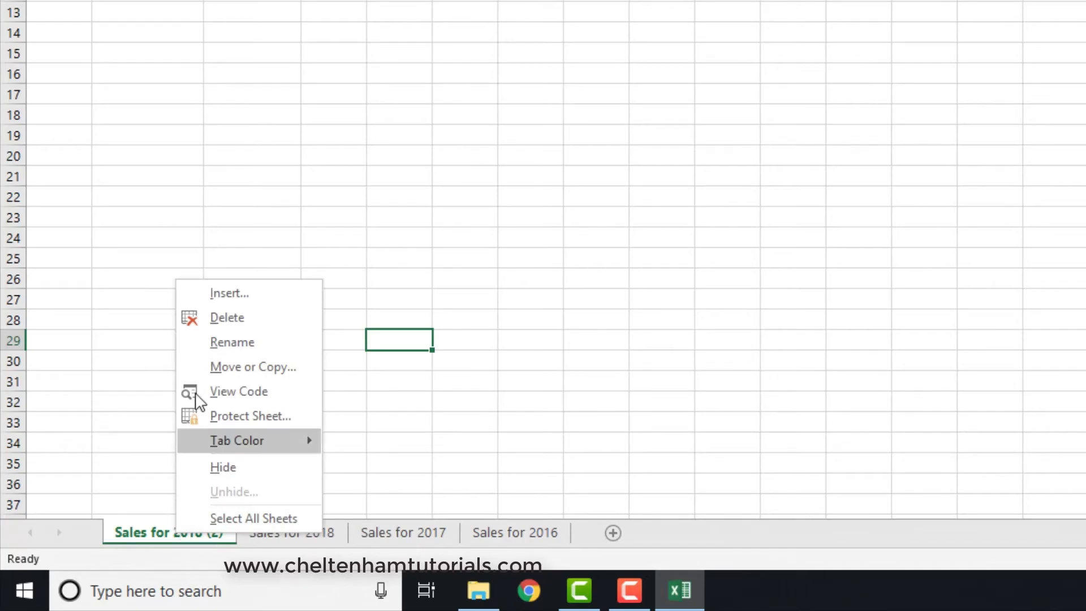
click(217, 318)
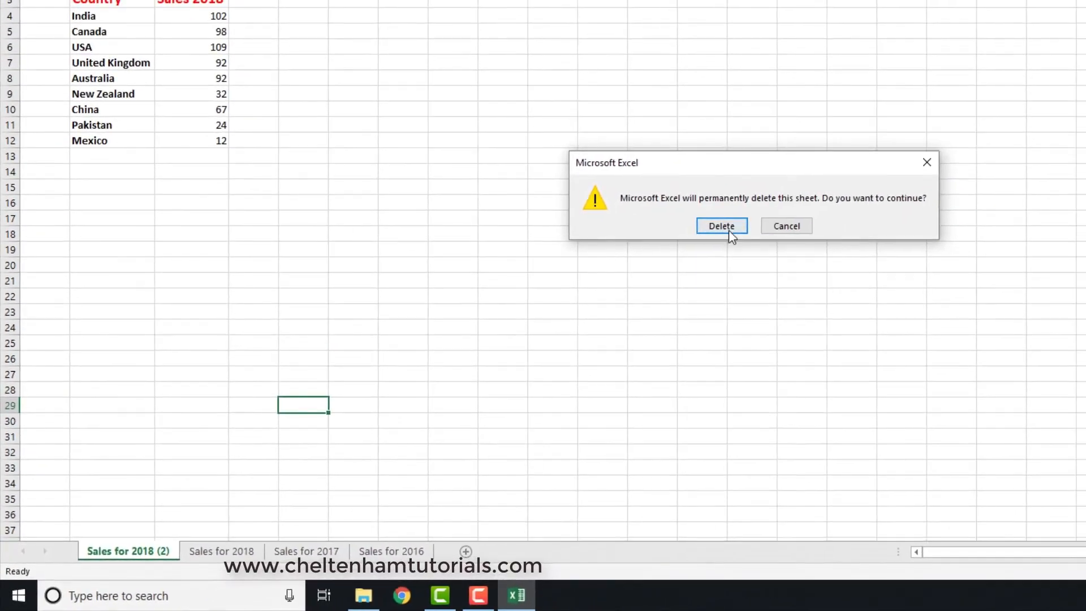
click(728, 230)
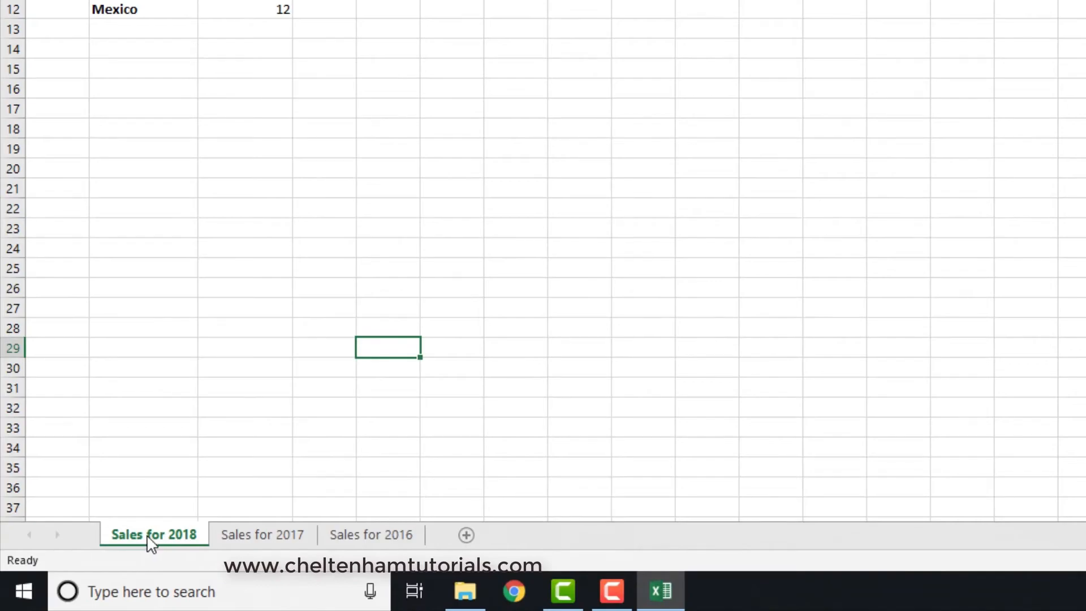
Move the Sales for 2018 worksheet after Sales for 2017, and return it to the front of the sheet order
drag(325, 541, 325, 542)
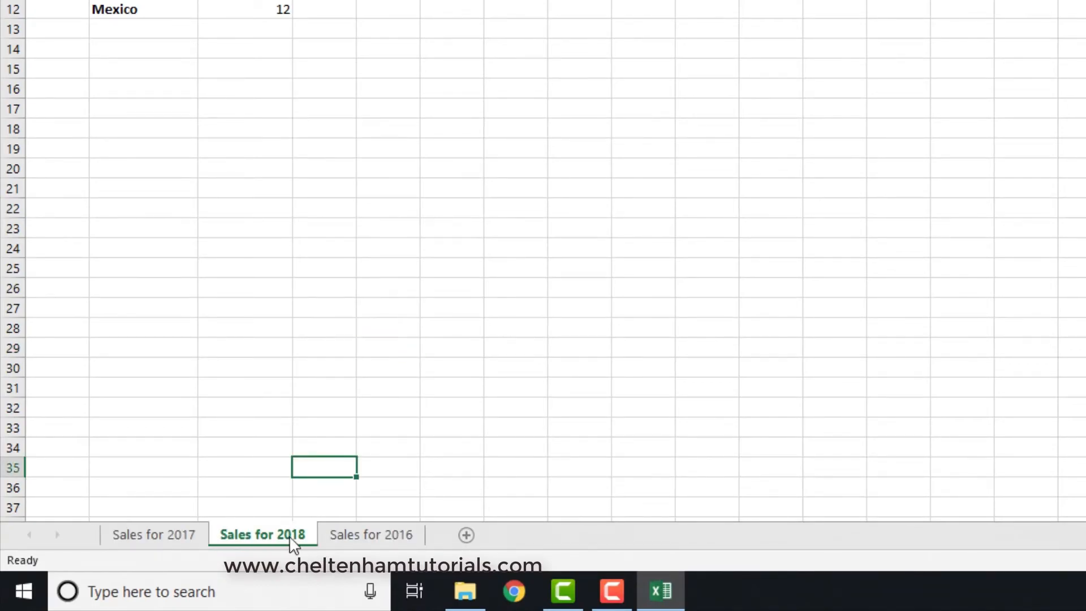
drag(141, 541, 141, 541)
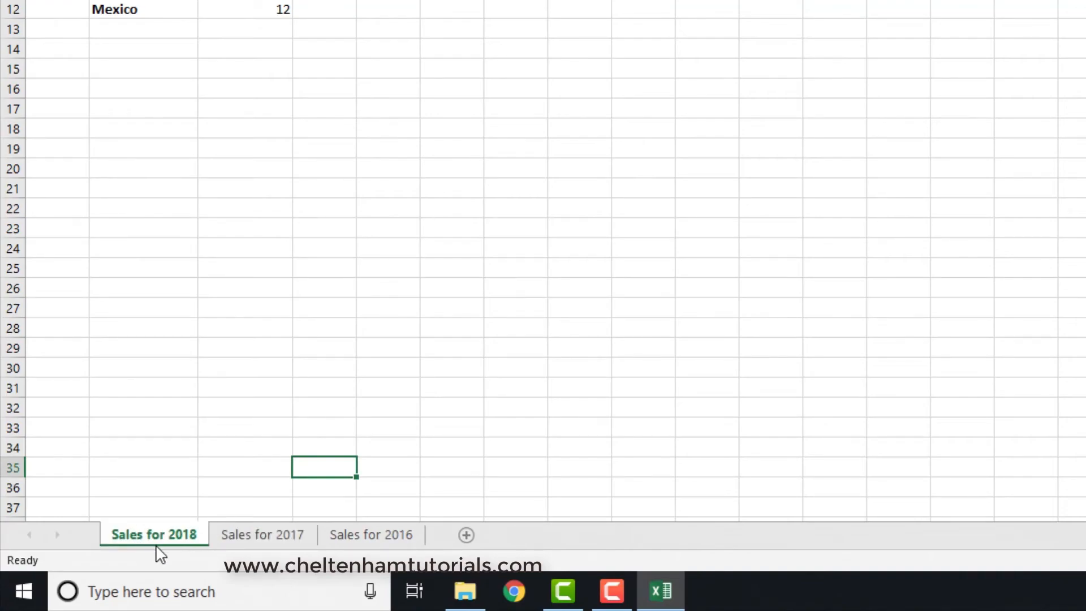
click(221, 426)
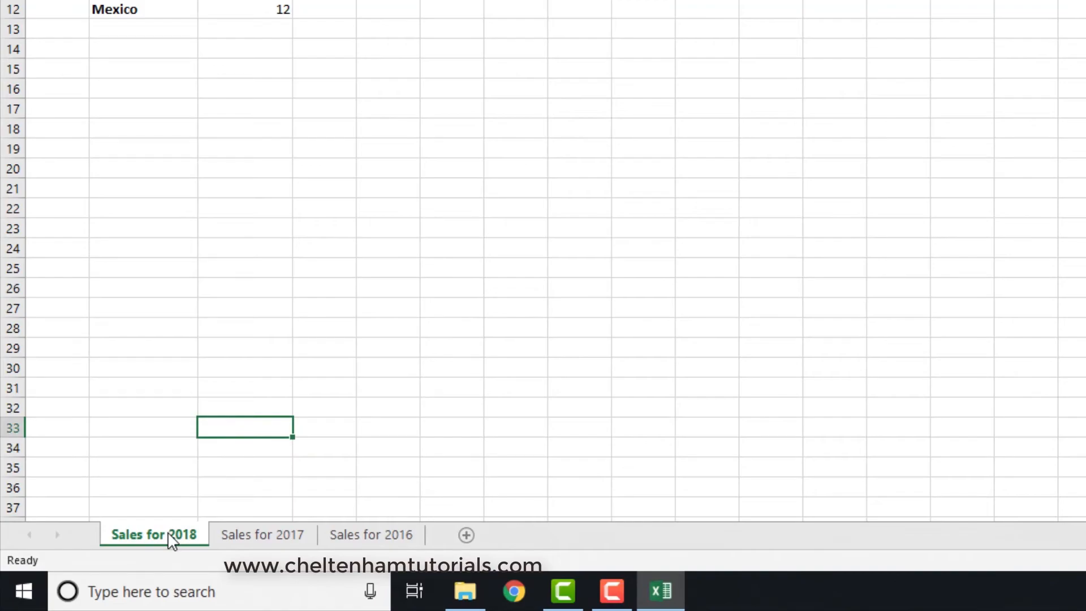
click(170, 330)
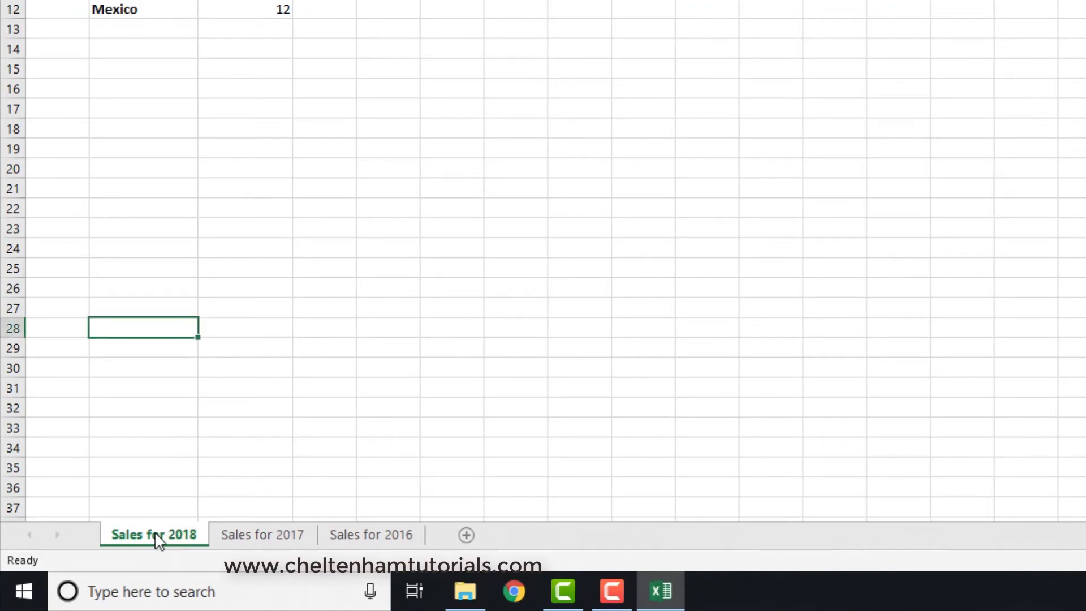
Move the Sales for 2018 worksheet before Sales for 2016 within Worksheets.xlsx, and return it to the first position
right_click(158, 540)
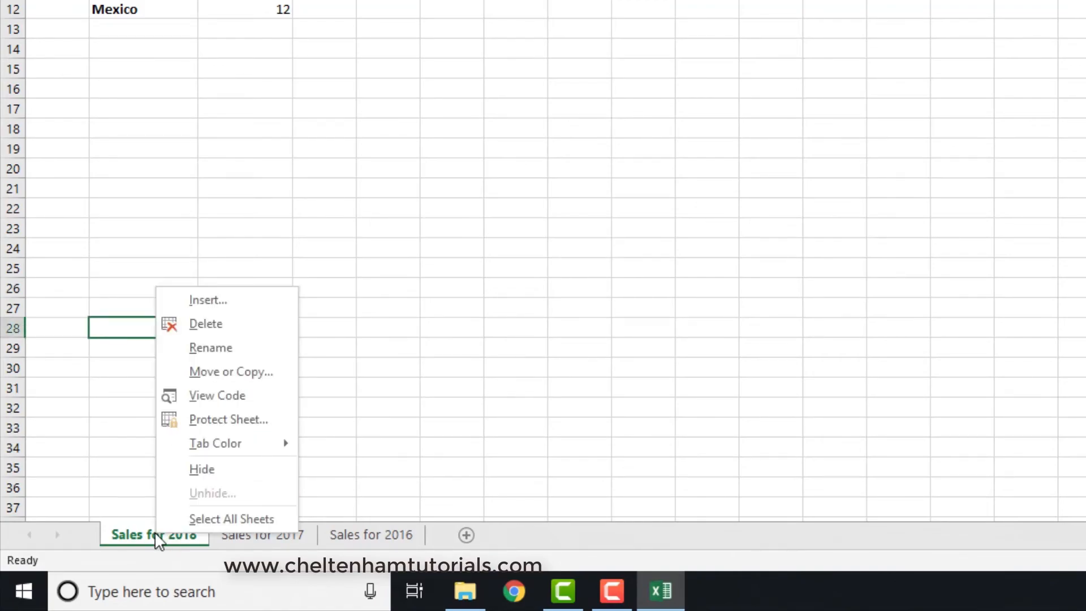
click(262, 373)
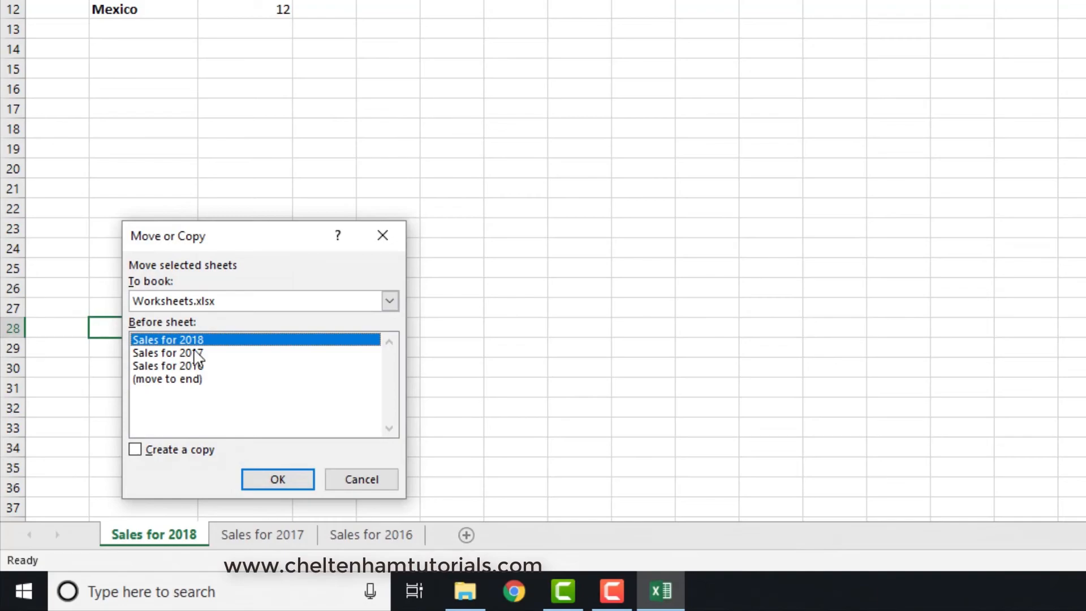
drag(243, 238, 413, 206)
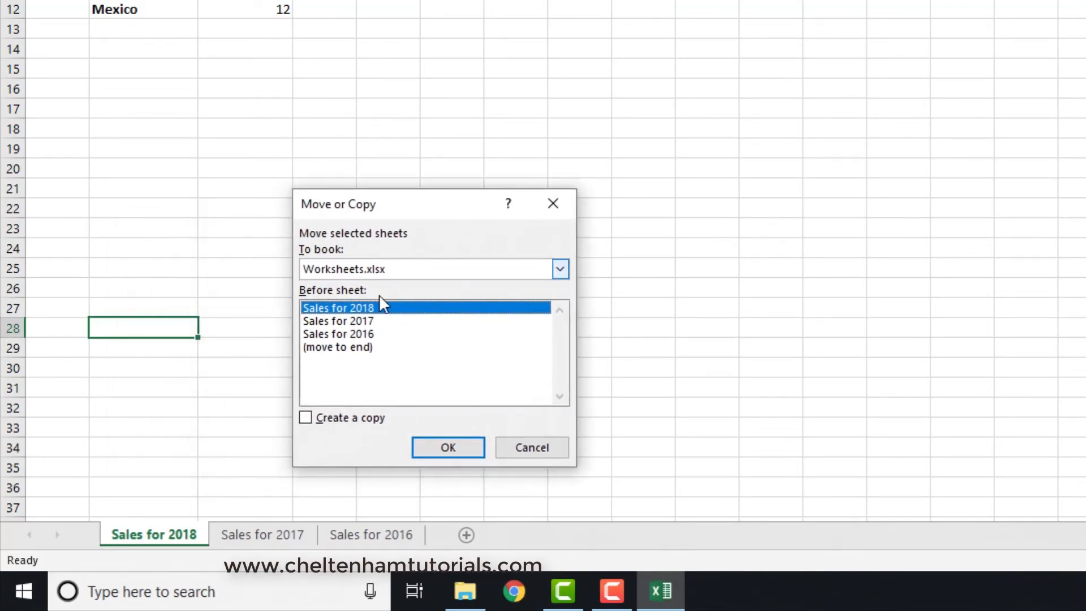
click(351, 336)
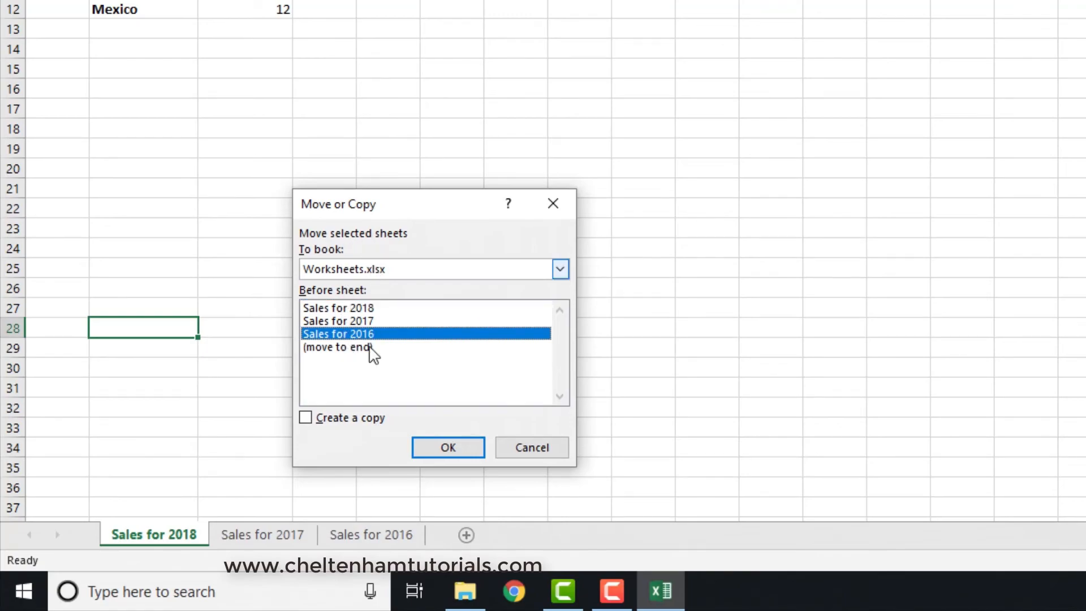
click(447, 449)
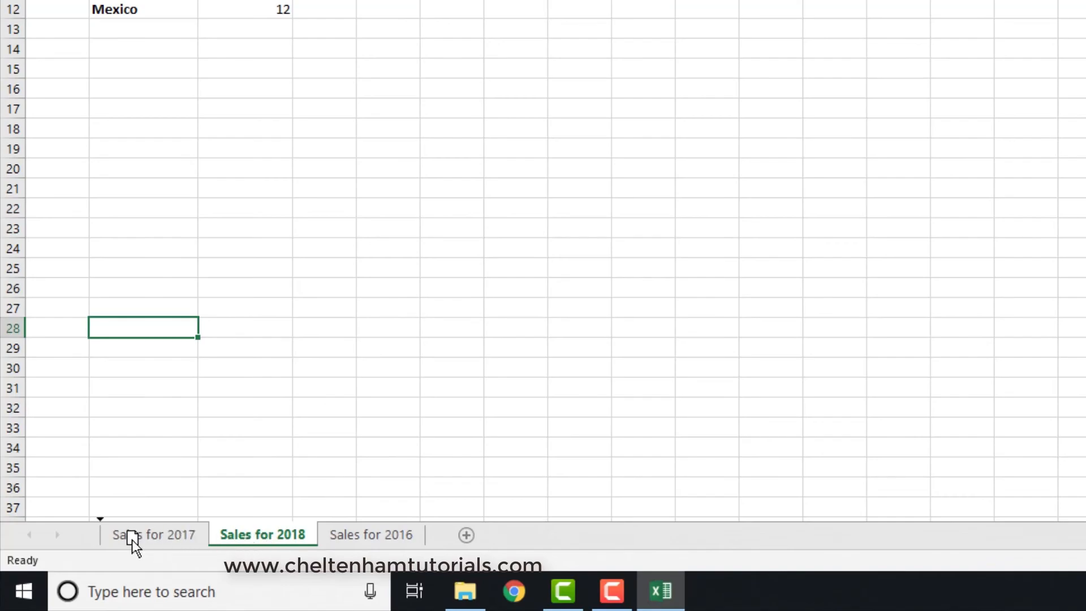
drag(132, 540, 135, 544)
click(350, 461)
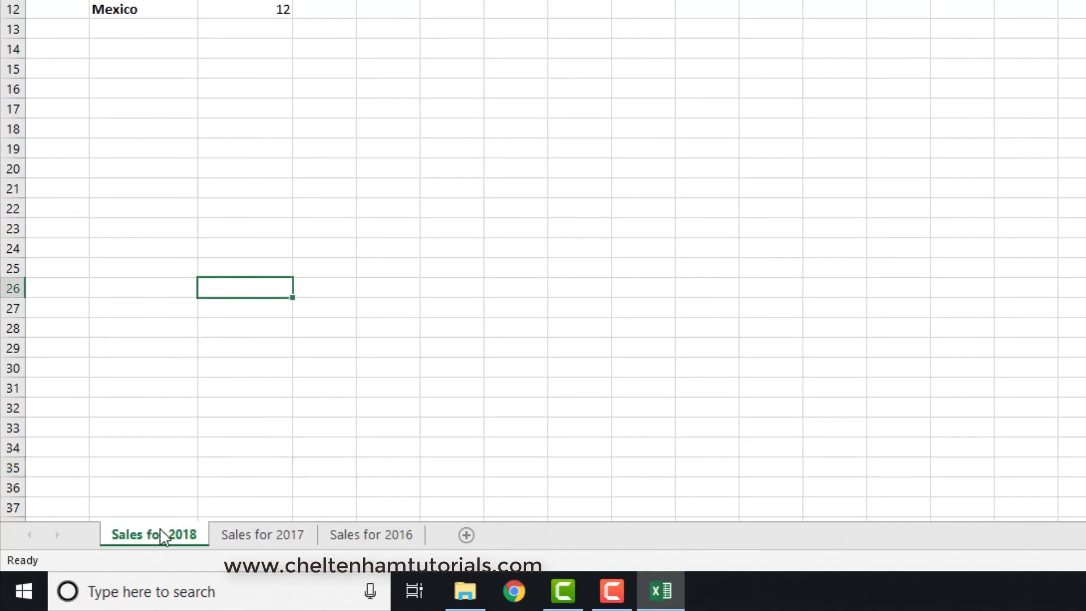
View the Sales for 2017 worksheet and the Sales for 2016 worksheet in turn
click(277, 540)
click(368, 543)
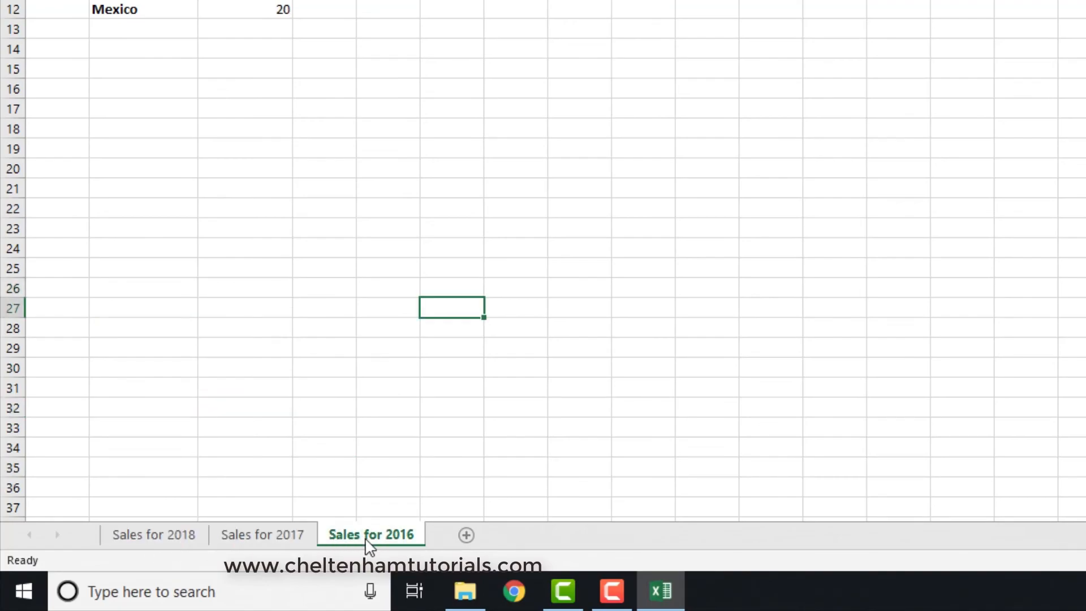